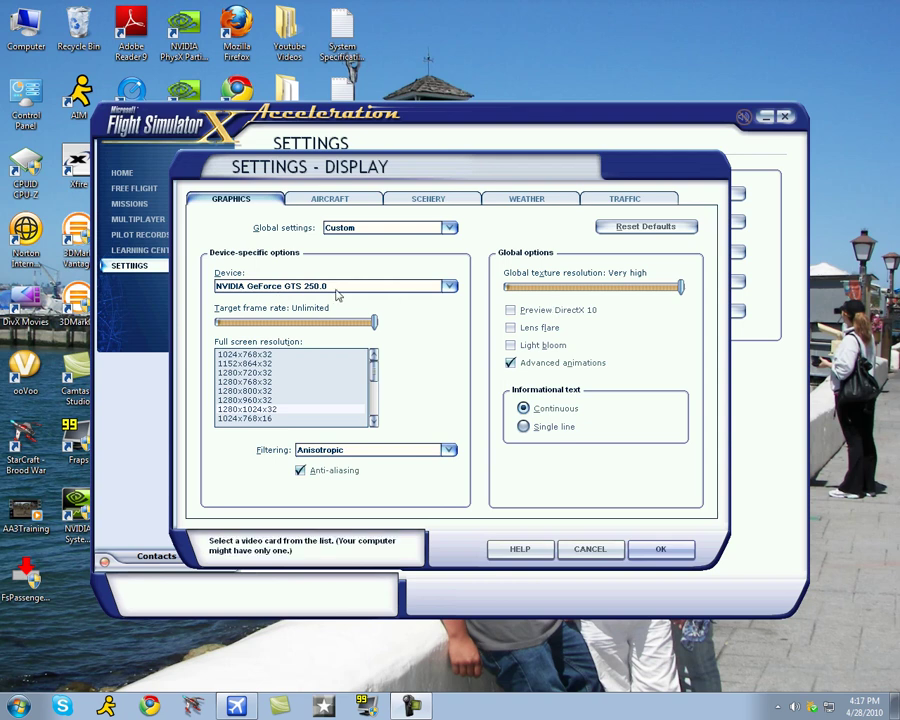
Step: Reselect NVIDIA GeForce GTS 250.0 as the device, and try a target frame rate of 41 before restoring Unlimited
click(352, 287)
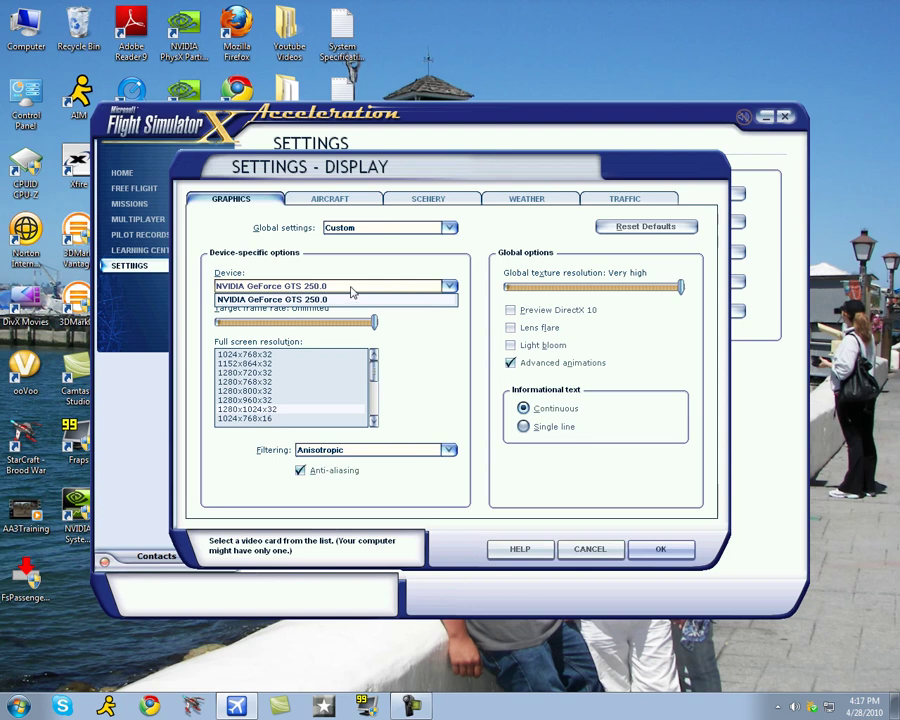
click(348, 299)
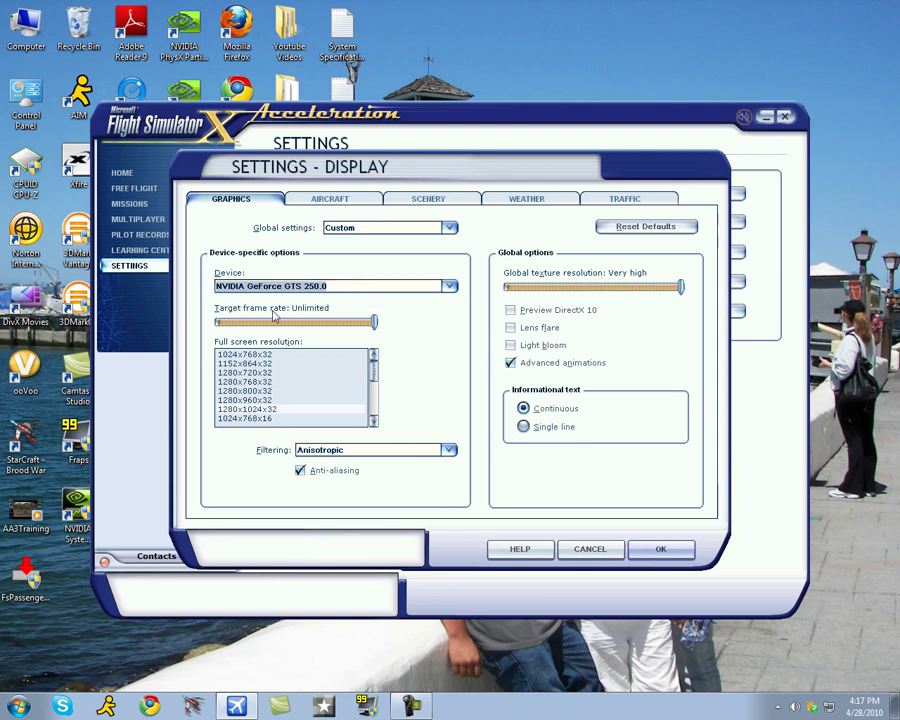
mouse_move(282, 322)
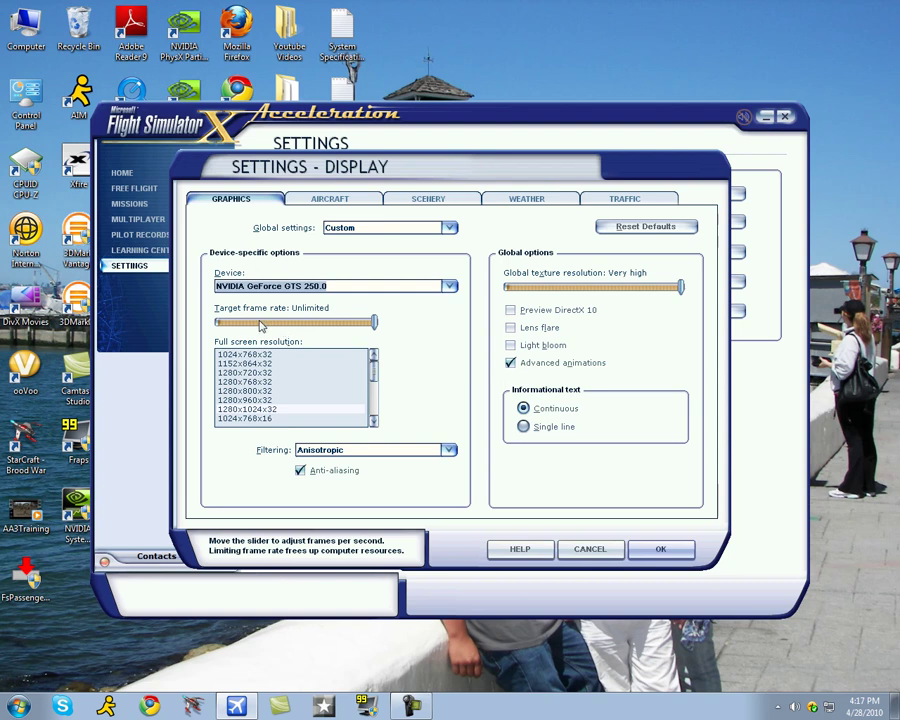
mouse_move(282, 330)
mouse_down()
mouse_move(265, 329)
mouse_move(404, 328)
mouse_move(275, 327)
mouse_up()
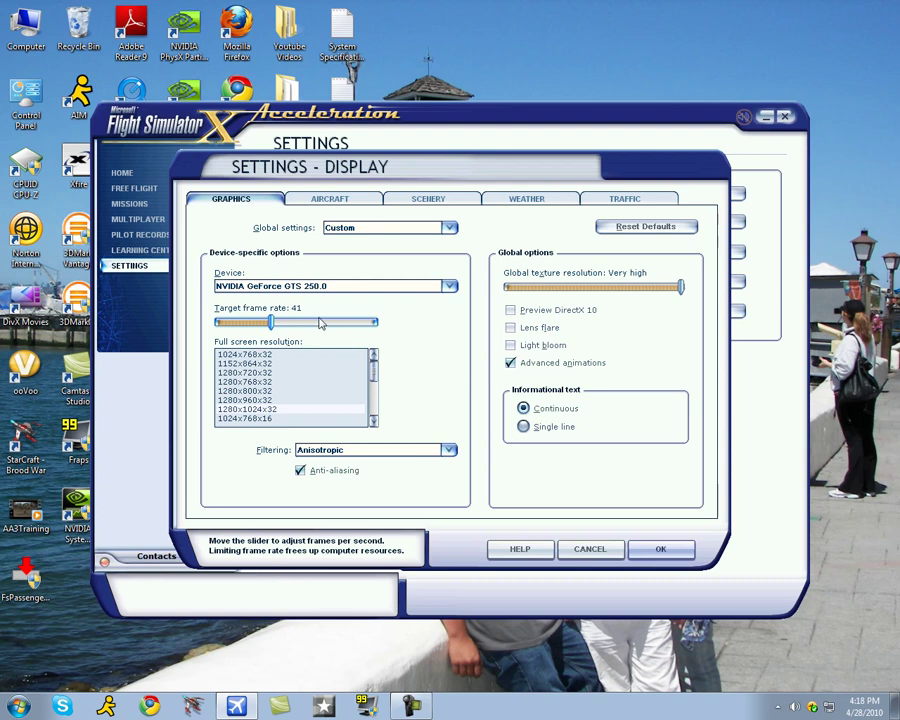
click(378, 320)
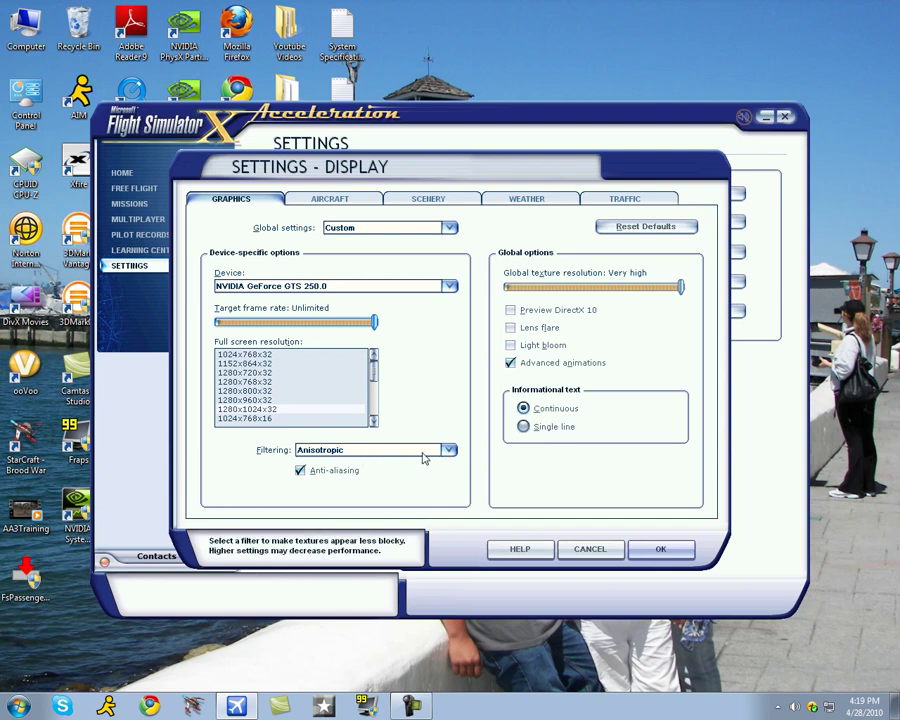
Step: Try Trilinear filtering and High global texture resolution, restoring them to Anisotropic and Very high
click(367, 455)
click(353, 483)
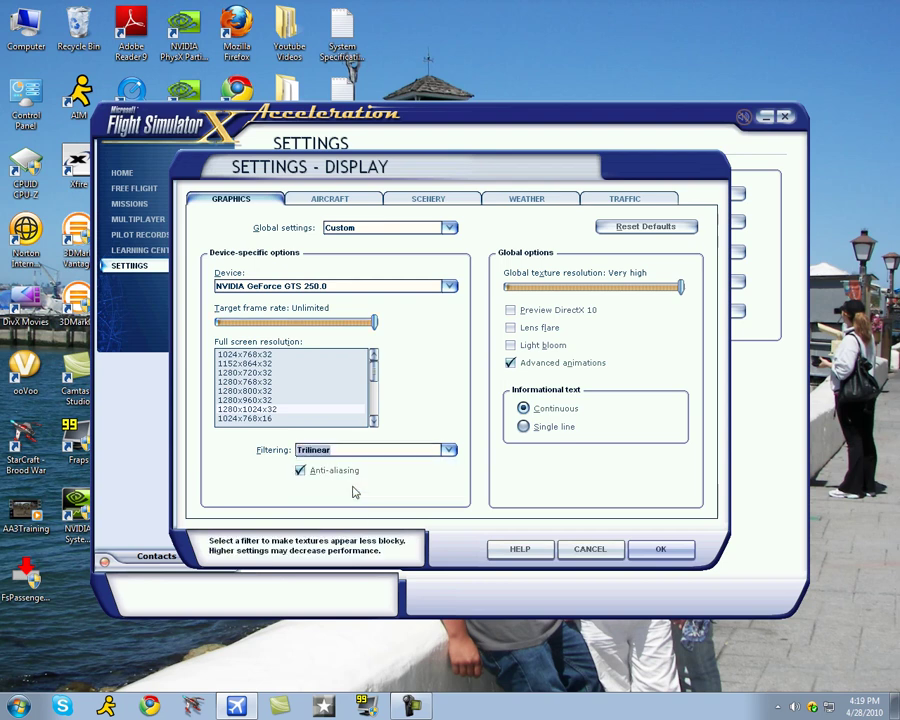
click(380, 451)
click(352, 490)
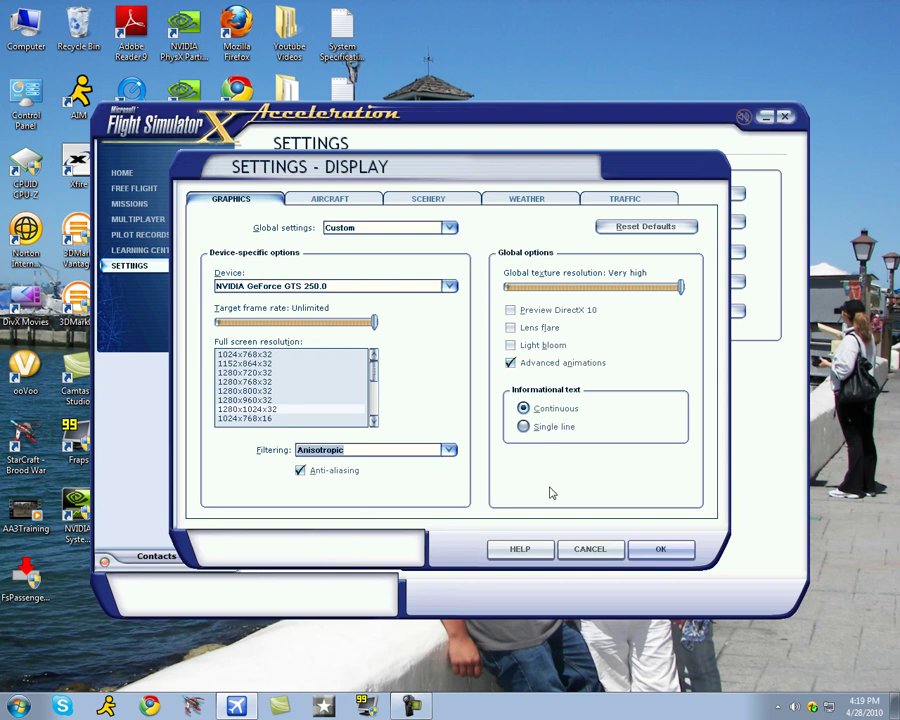
click(424, 454)
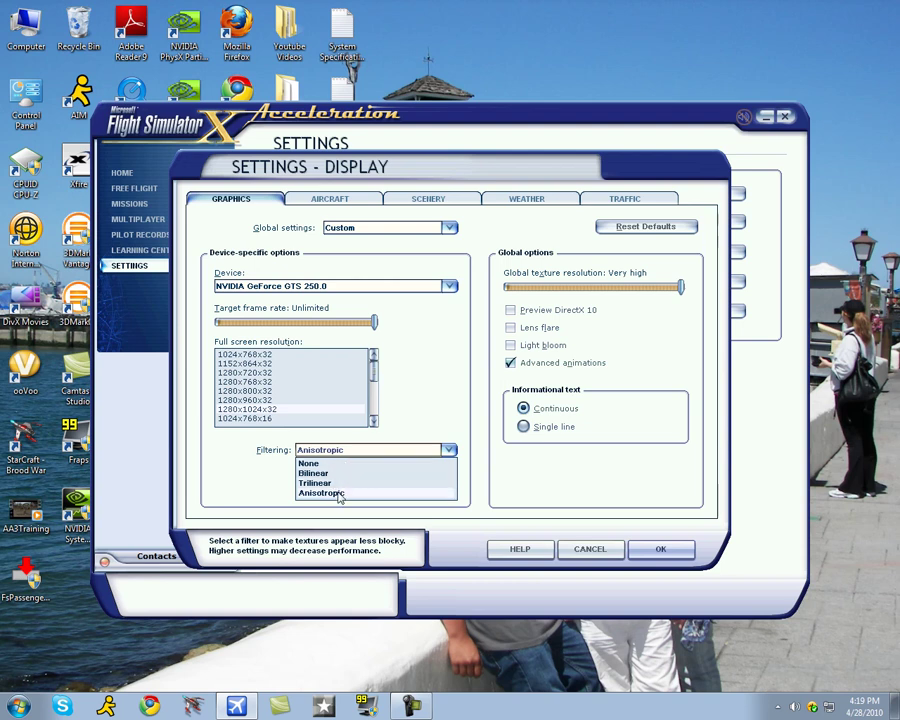
click(341, 493)
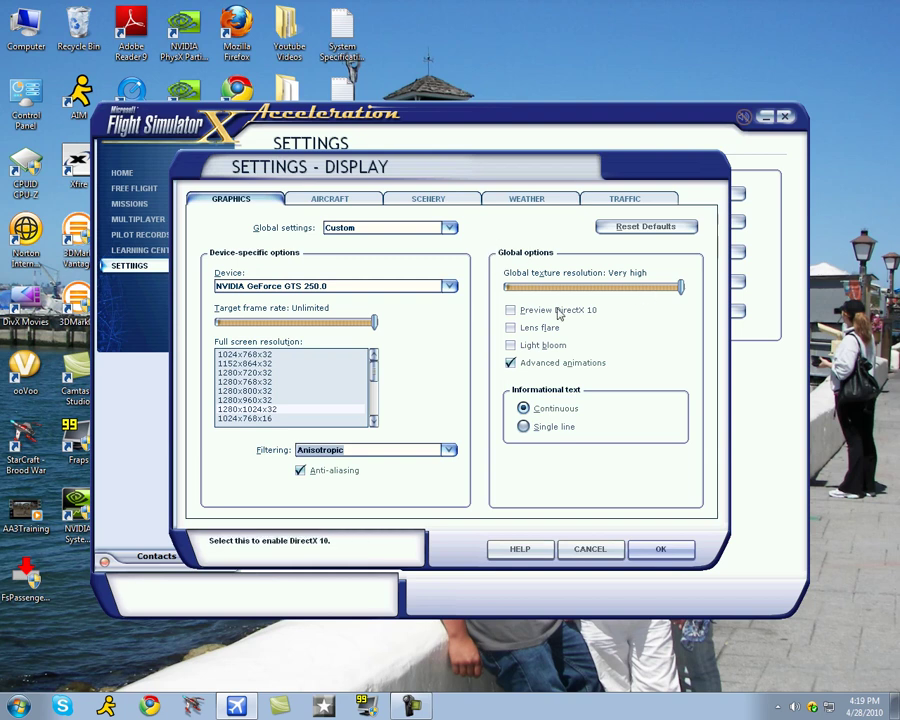
click(657, 289)
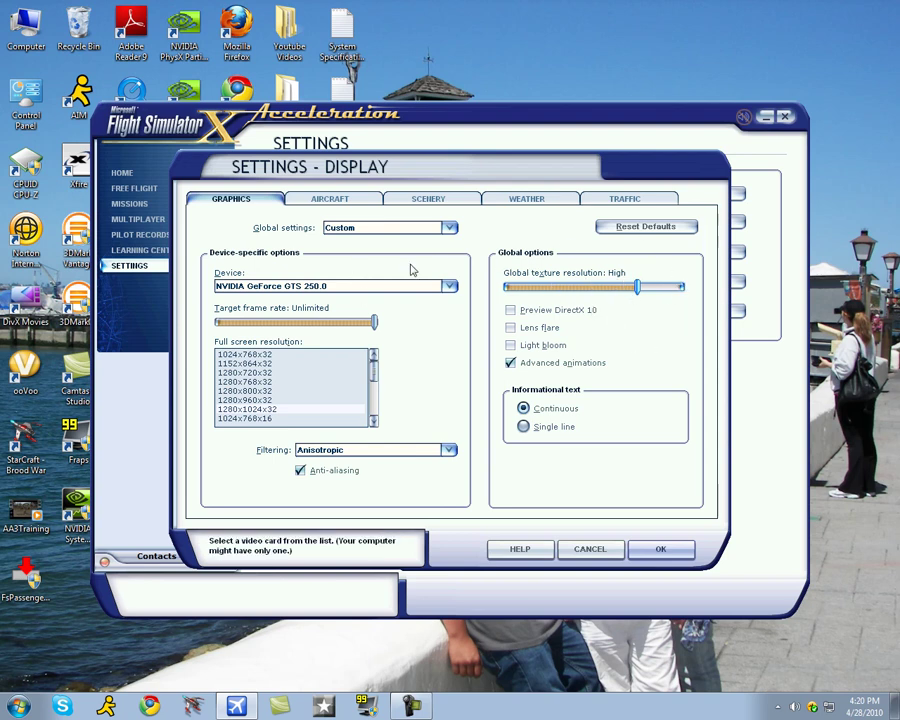
click(683, 287)
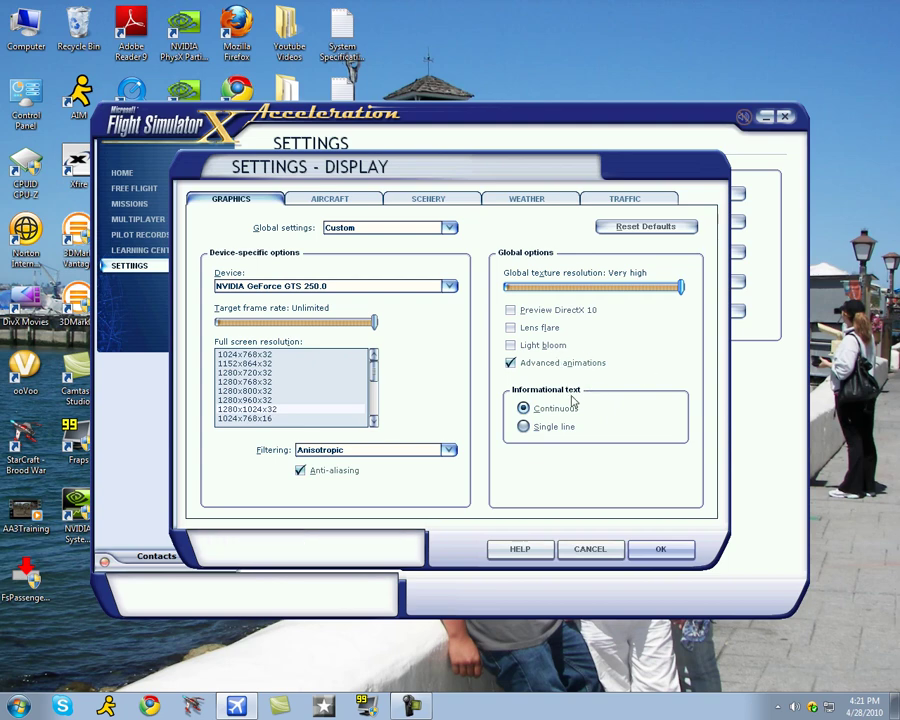
Step: Reapply the Ultra High preset to the aircraft settings and toggle the high-resolution 3-D virtual cockpit off and back on
click(336, 201)
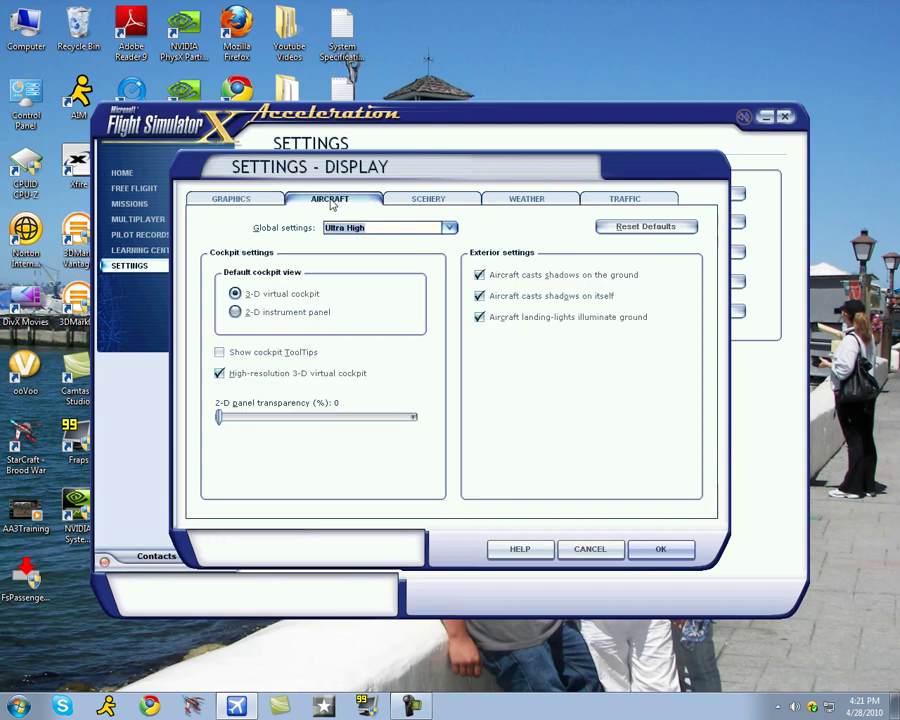
click(390, 228)
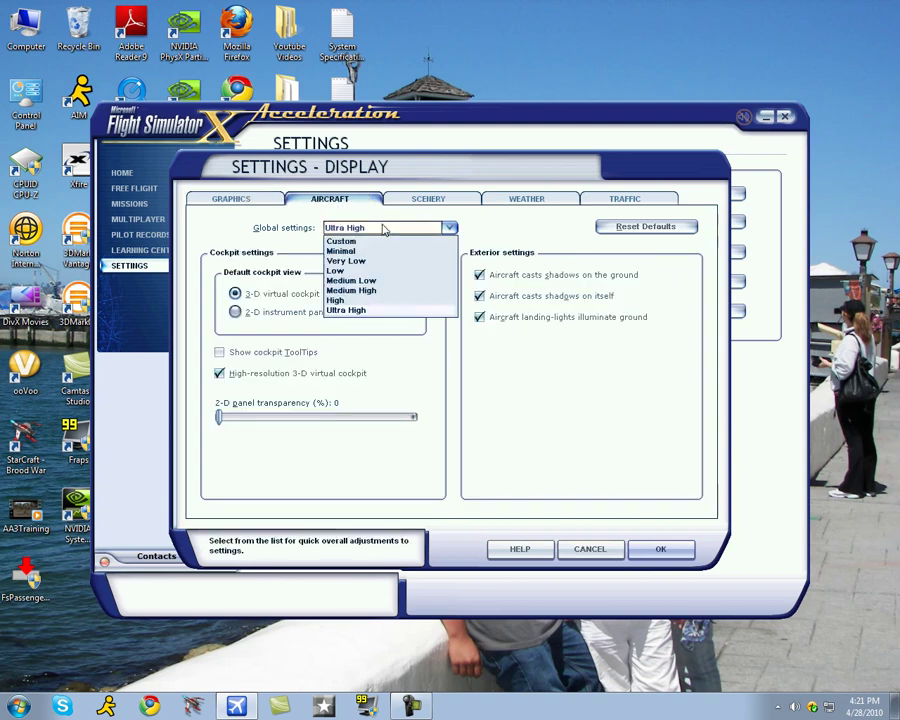
click(376, 313)
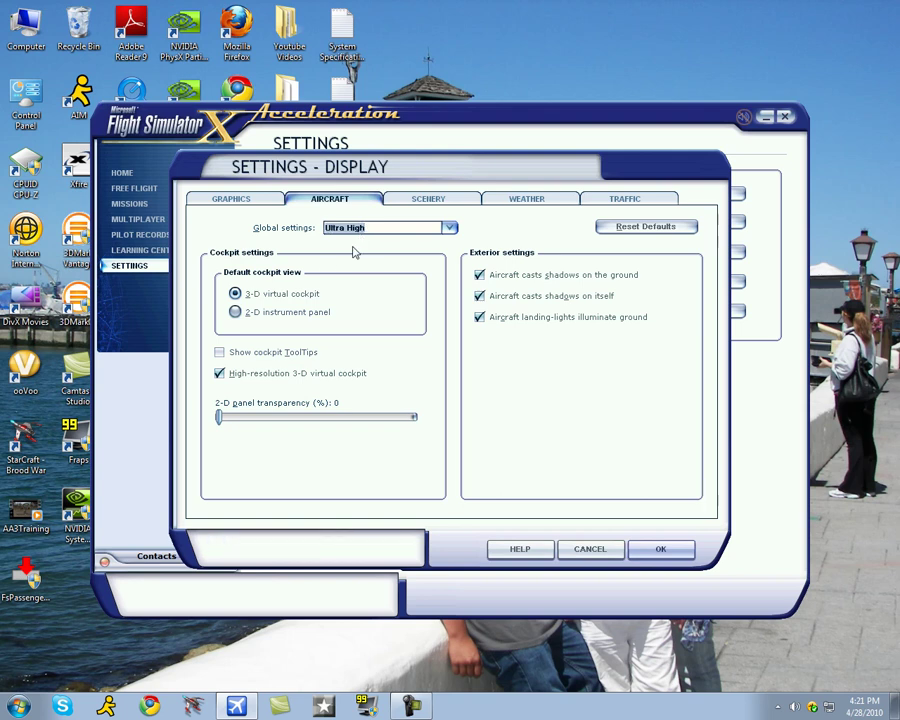
click(286, 379)
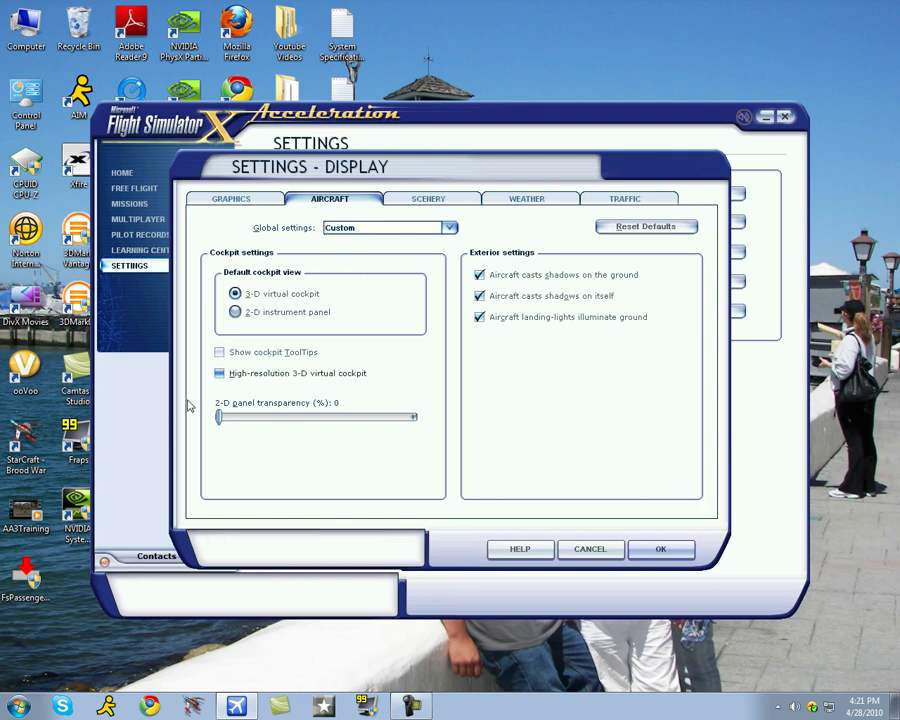
click(310, 374)
Step: In the scenery settings, try Small and Medium level of detail radius and mesh complexity 80, restoring them to Large and 100
click(419, 205)
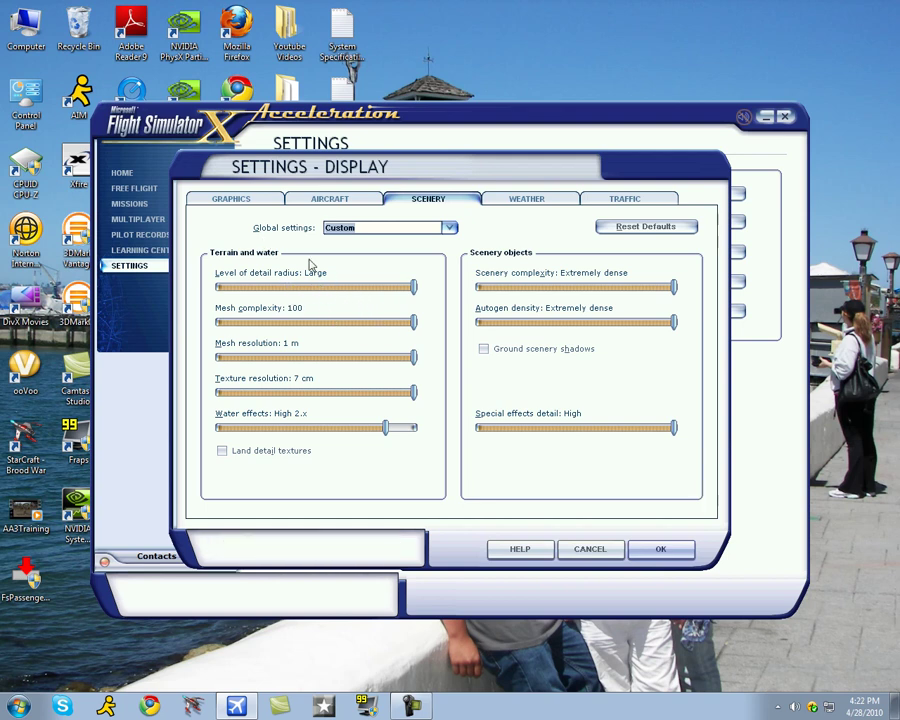
click(218, 288)
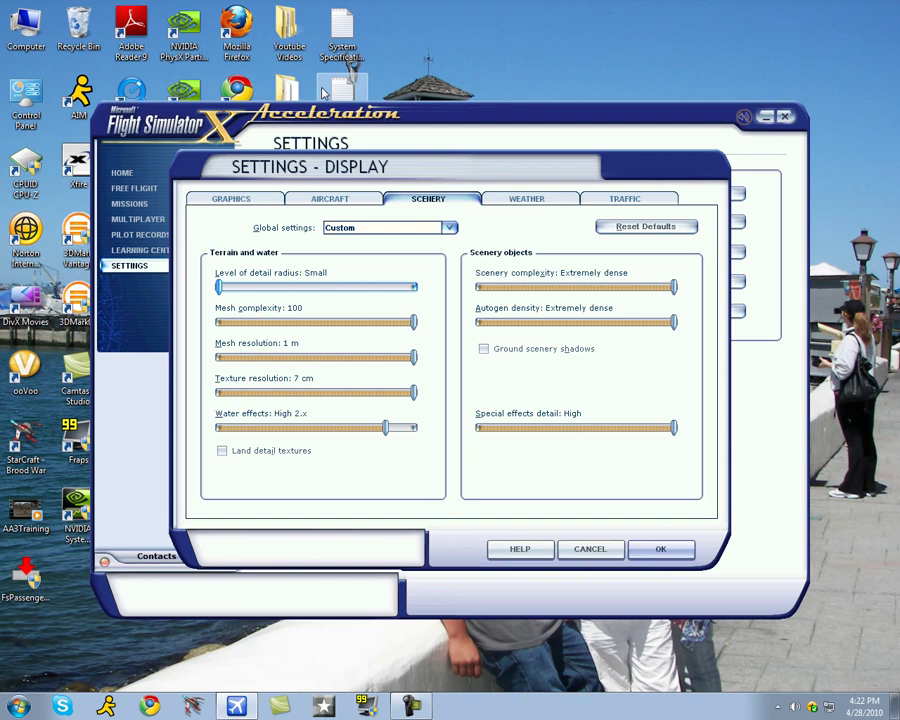
click(412, 287)
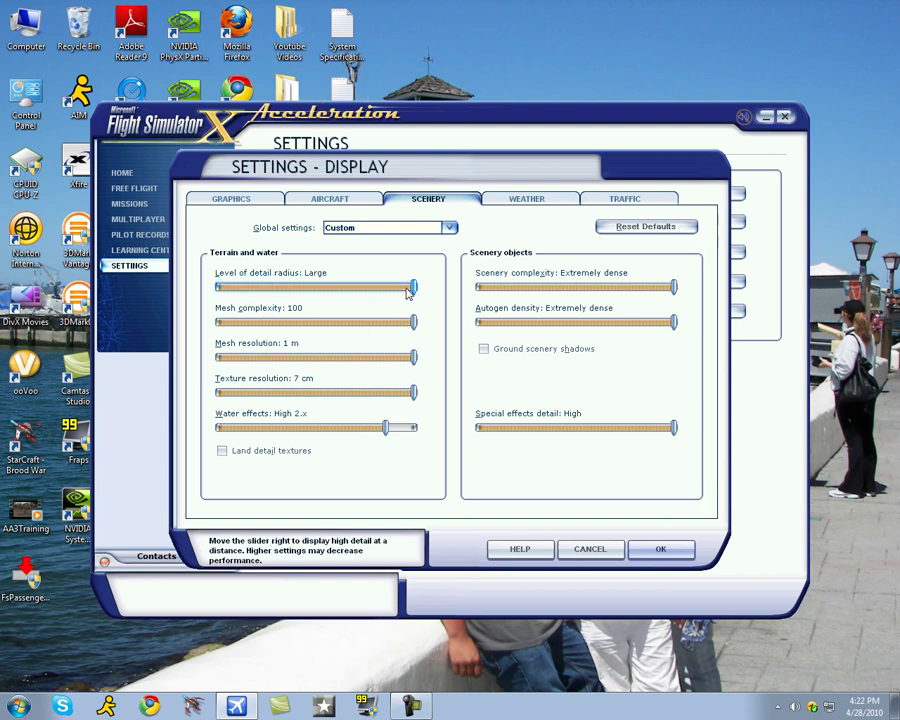
click(218, 288)
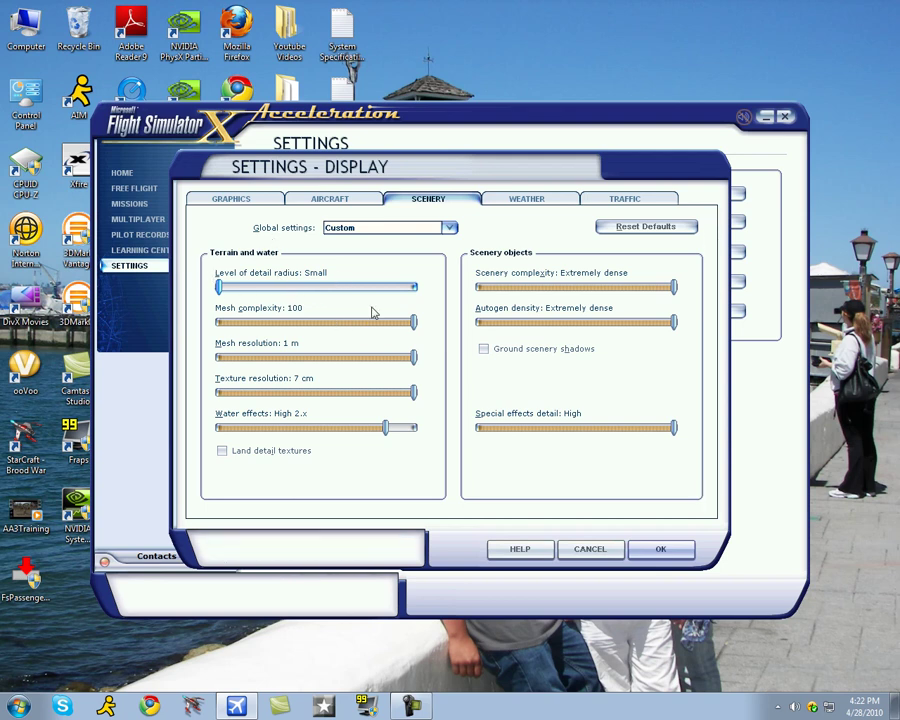
click(411, 288)
click(316, 288)
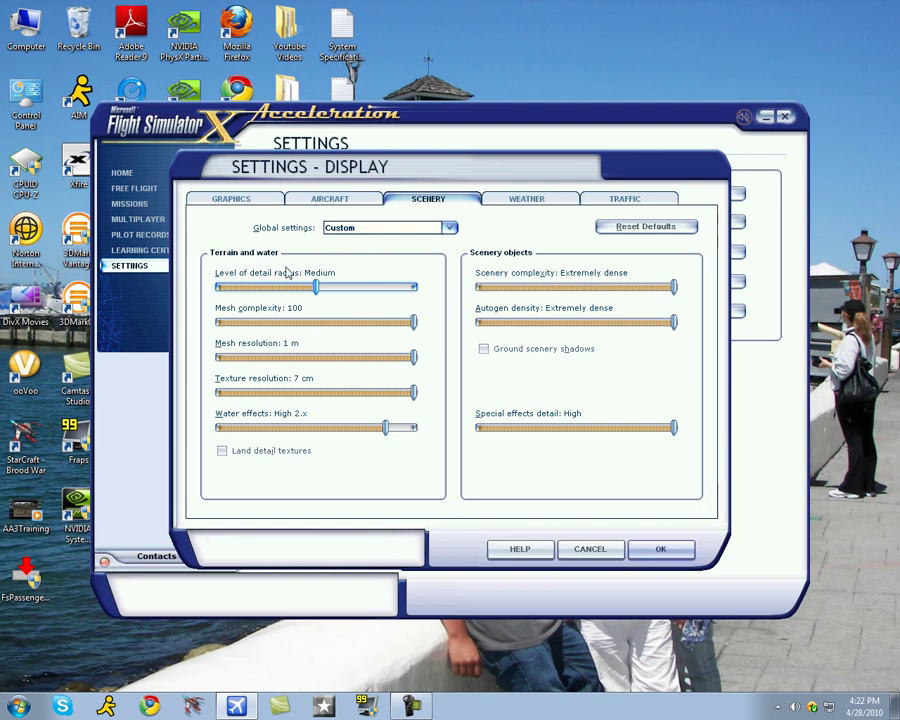
click(416, 288)
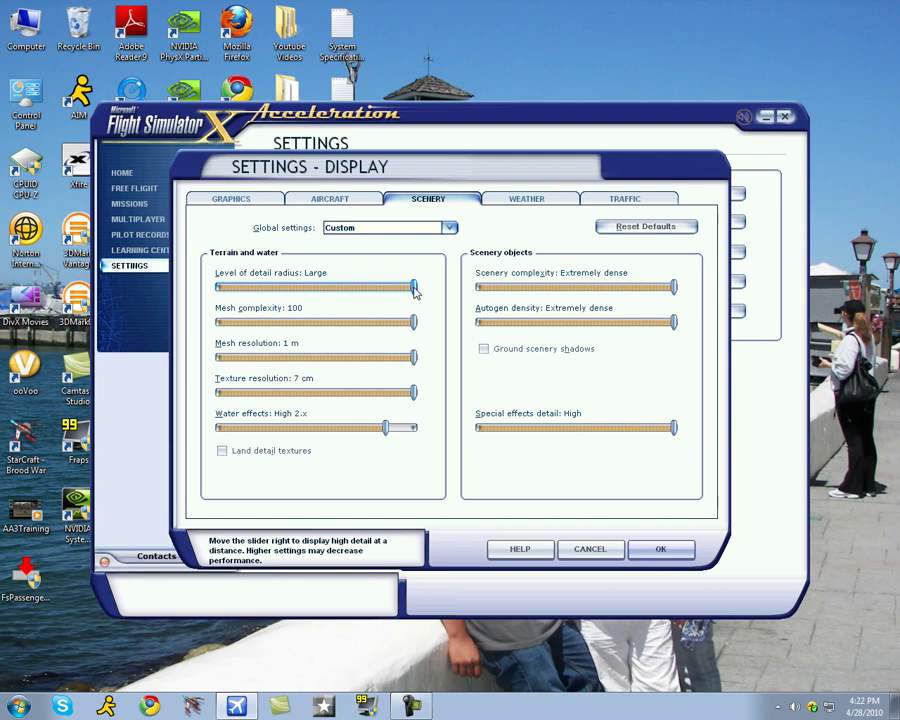
click(375, 326)
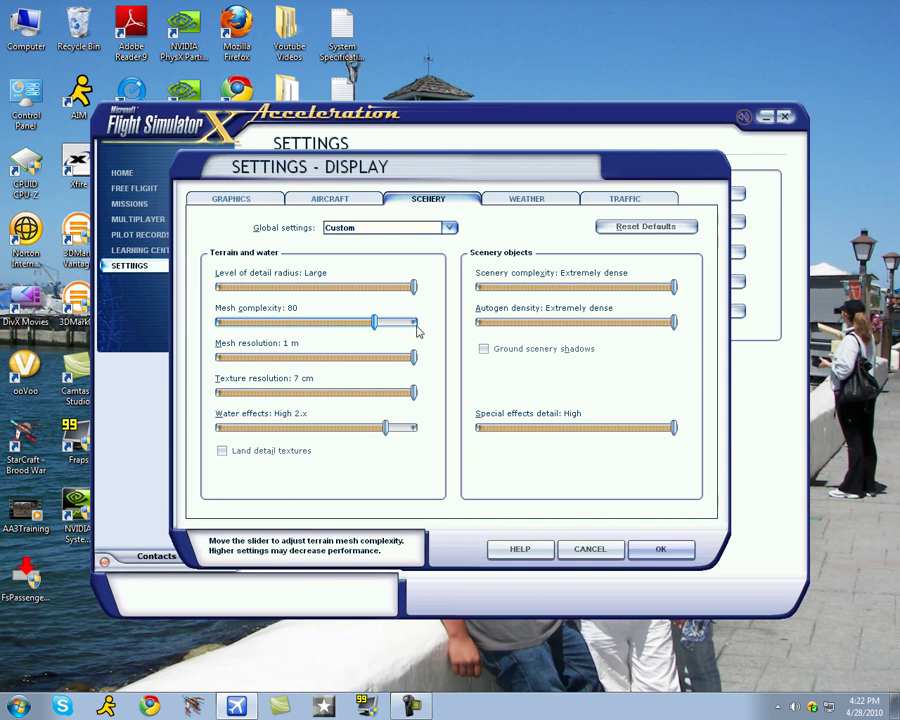
click(416, 325)
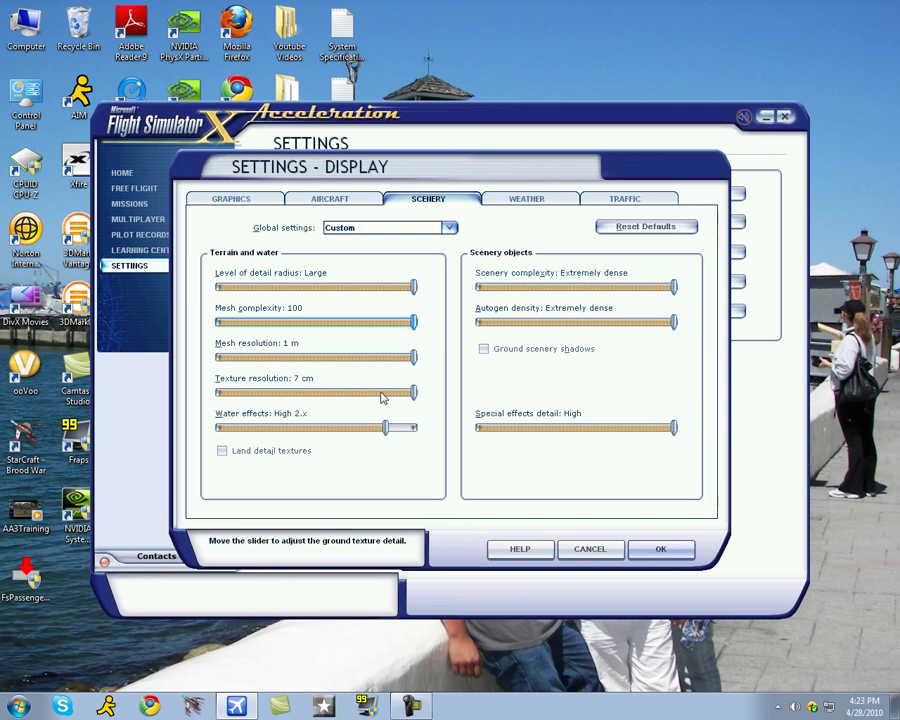
Step: Try a mesh resolution of 19 m and a texture resolution of 60 cm, restoring them to 1 m and 7 cm
click(290, 358)
click(313, 359)
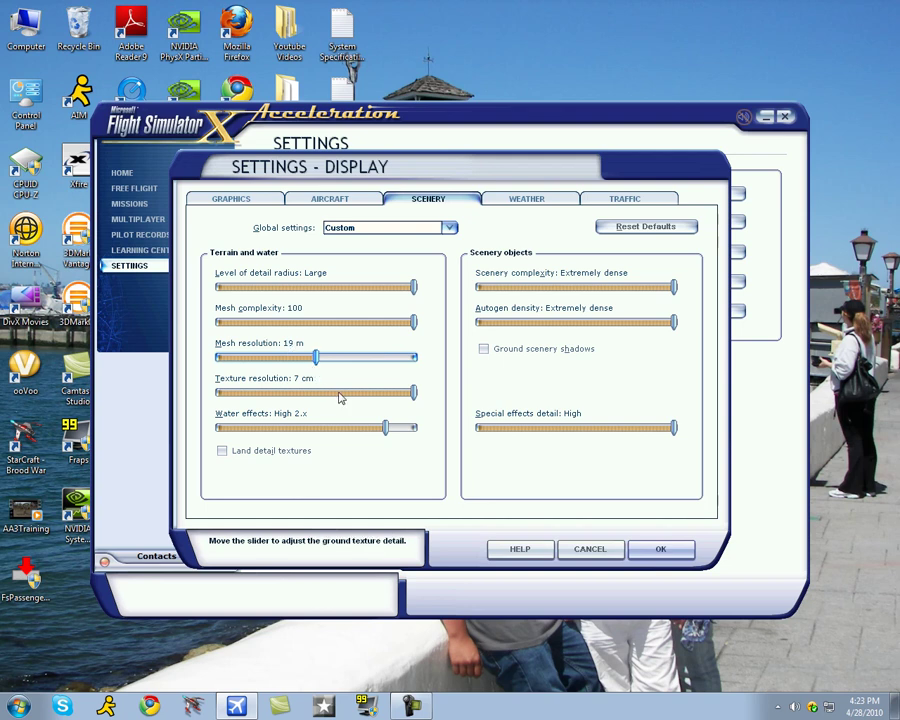
click(339, 394)
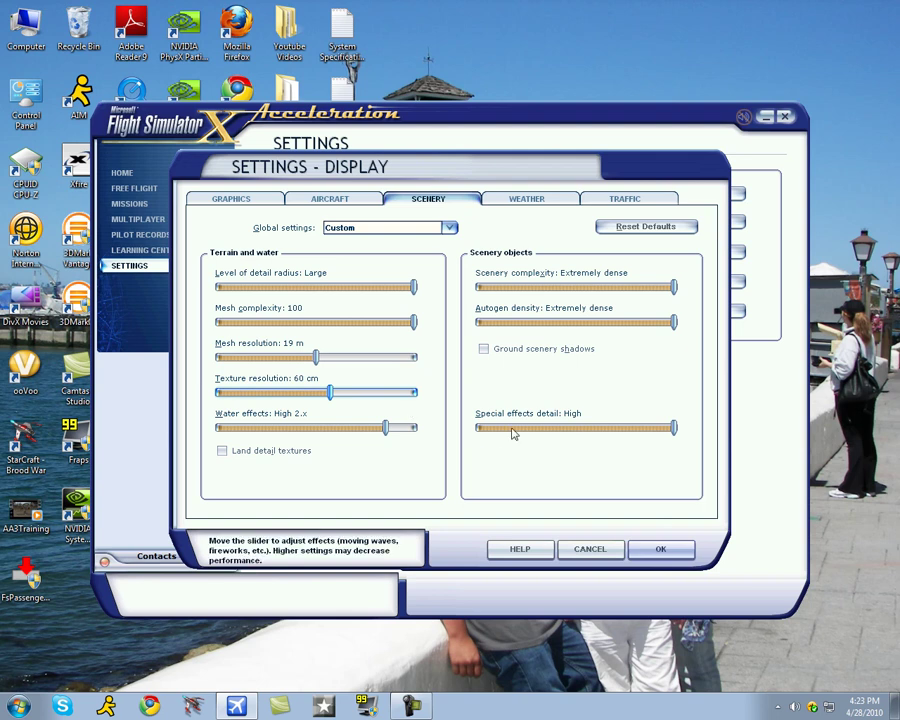
click(372, 358)
click(411, 393)
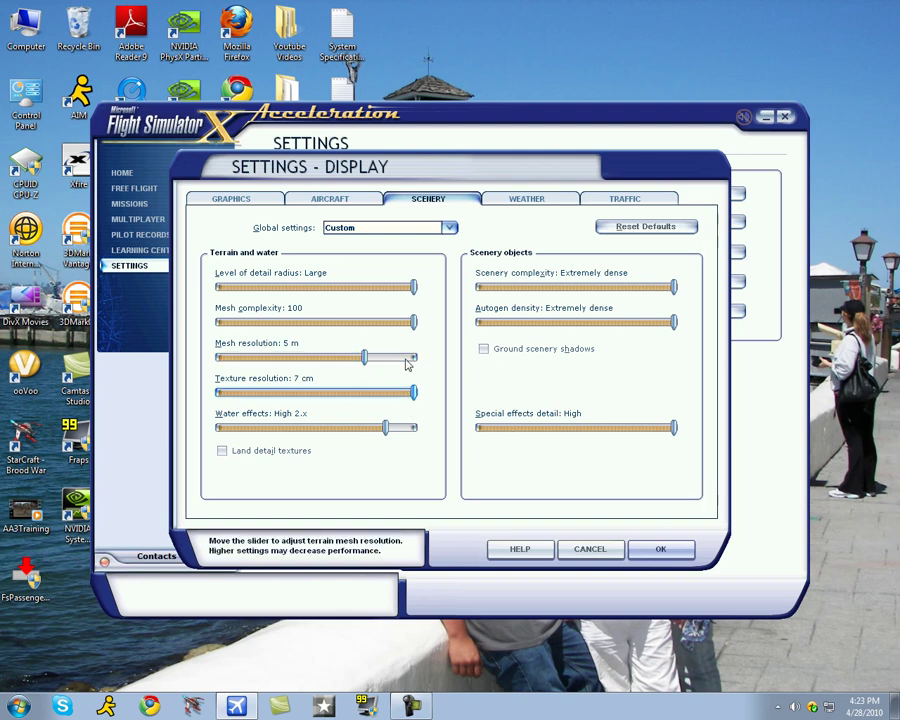
click(411, 358)
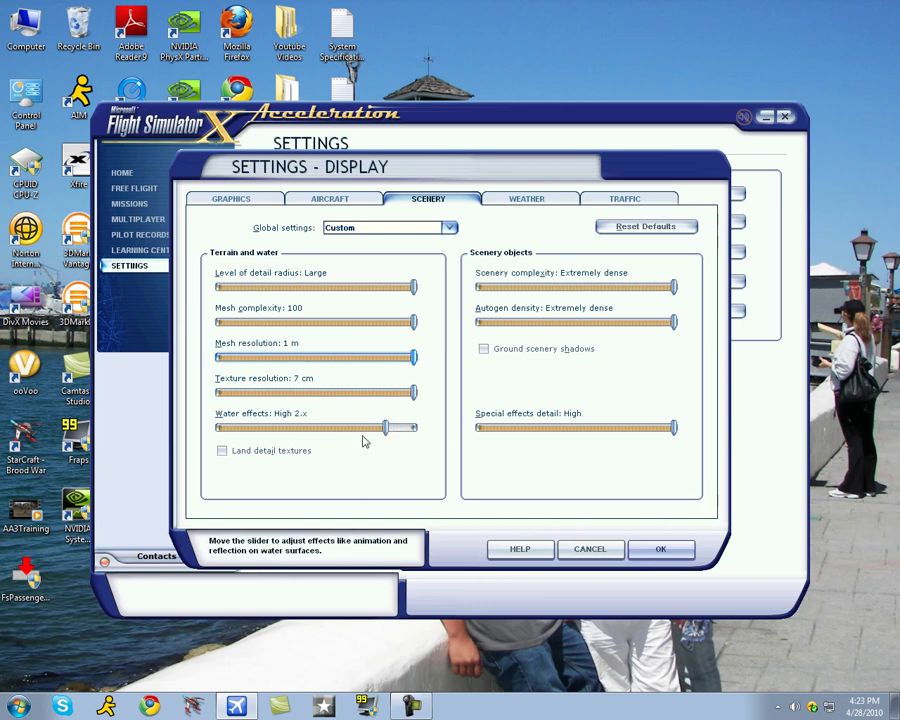
Step: Try the water effects at Max 2.x, Mid 2.x, Low 2.x and None, and return them to High 2.x
drag(386, 431, 406, 435)
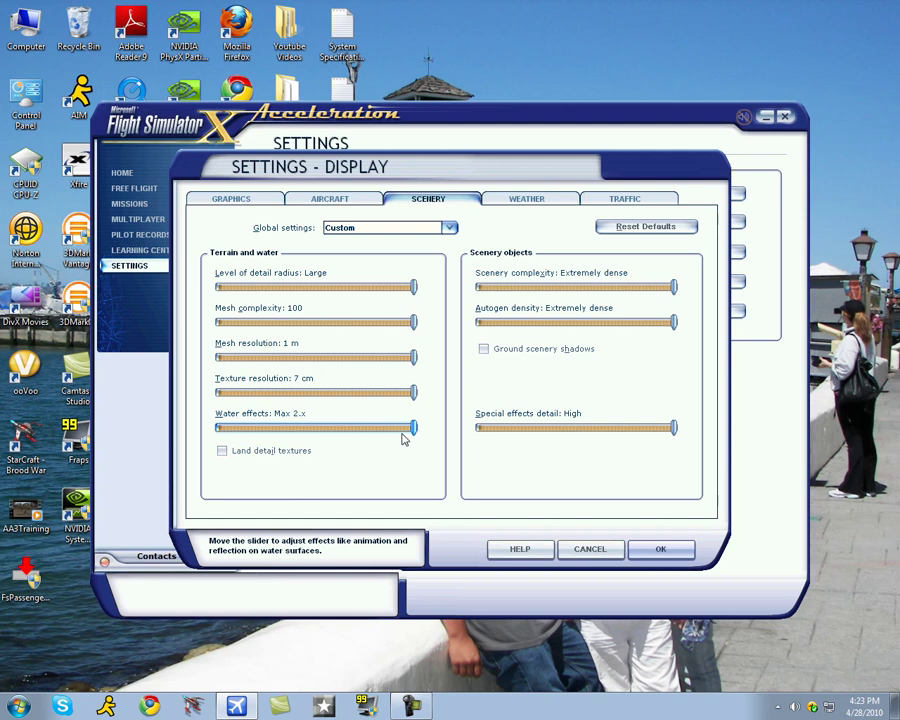
click(400, 431)
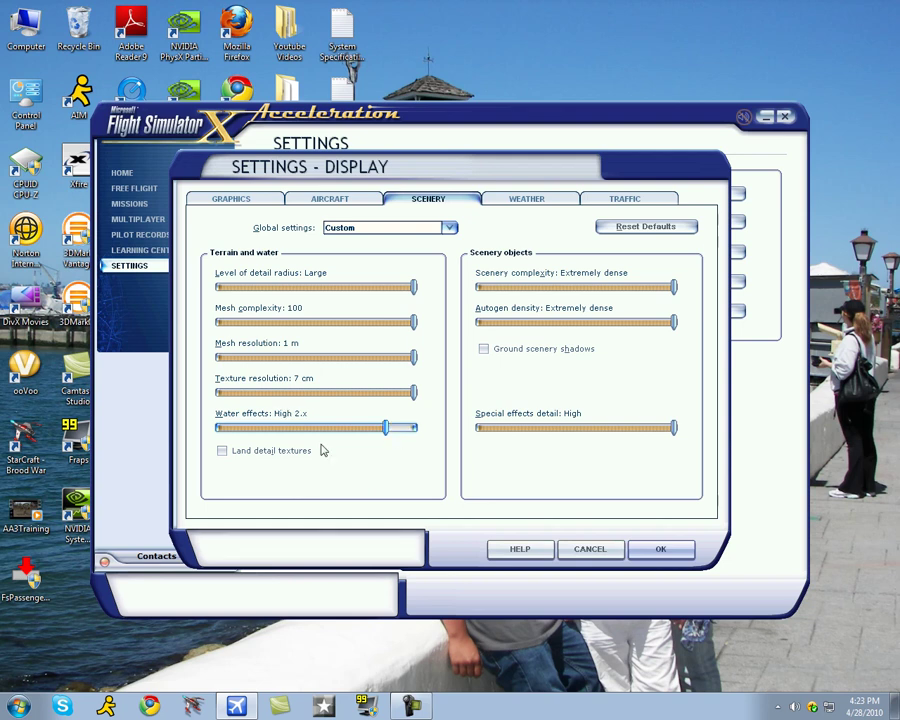
click(406, 432)
click(402, 431)
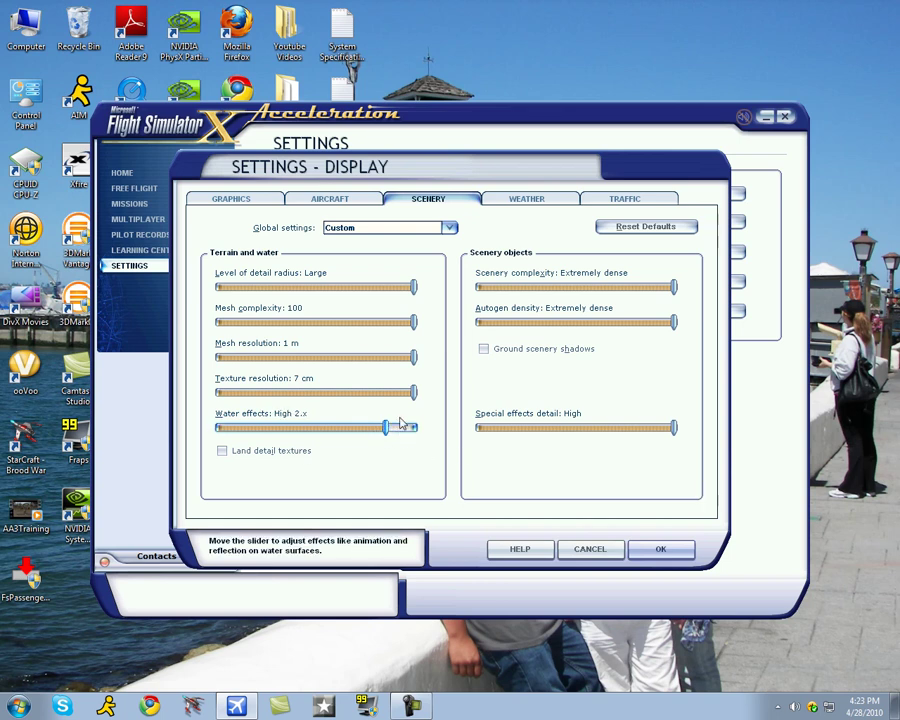
click(360, 433)
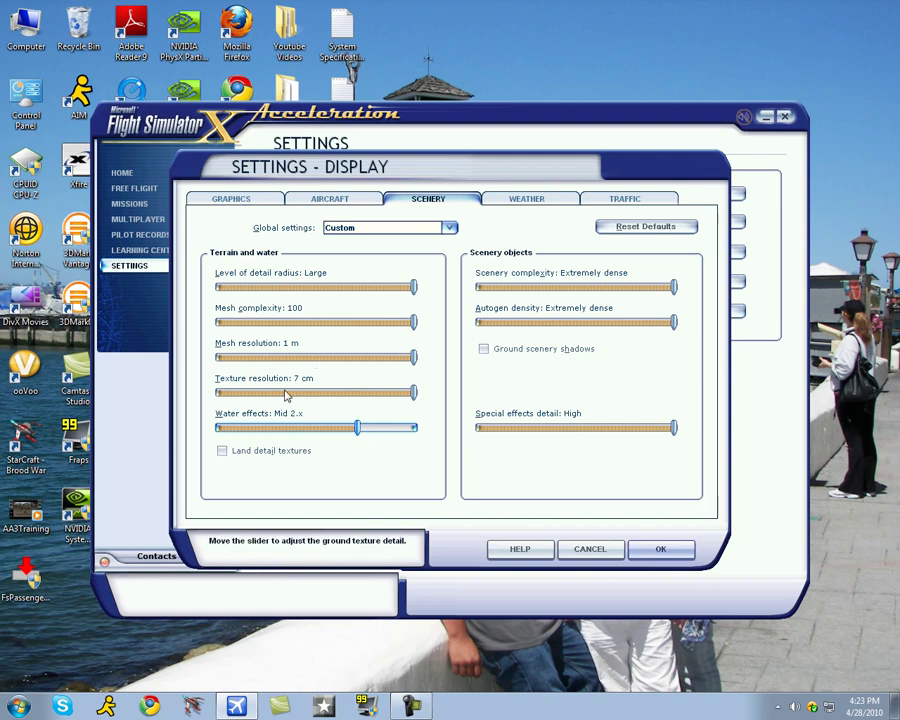
click(331, 427)
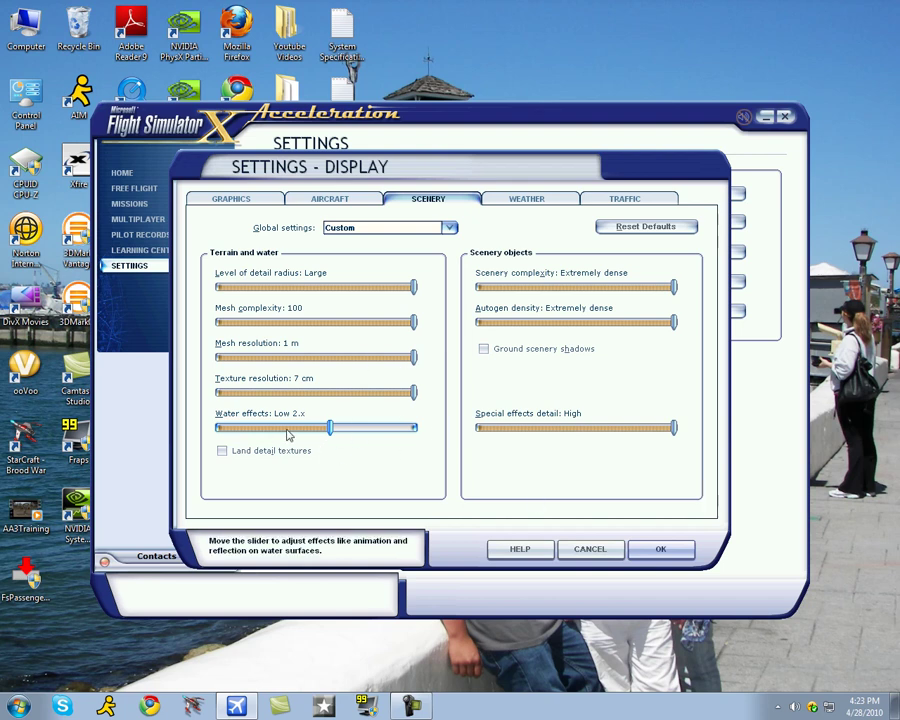
drag(330, 428, 418, 438)
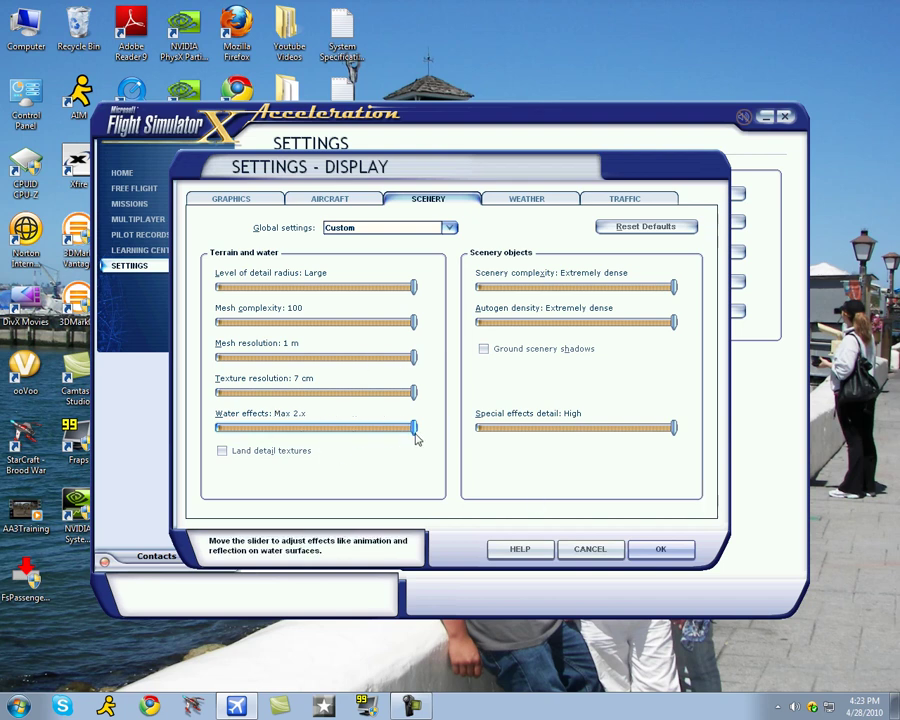
click(222, 430)
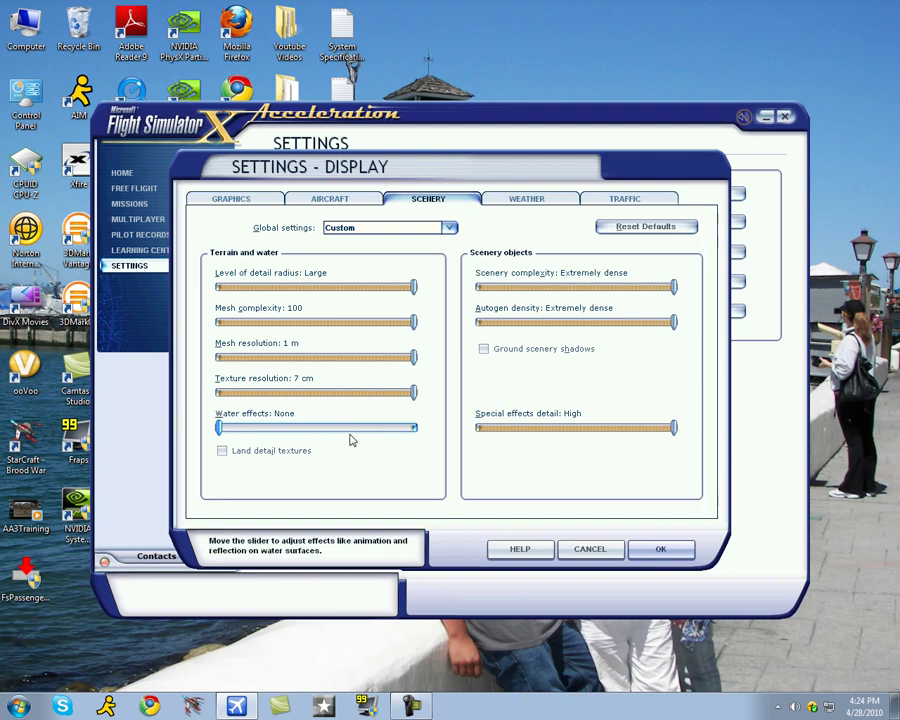
click(393, 430)
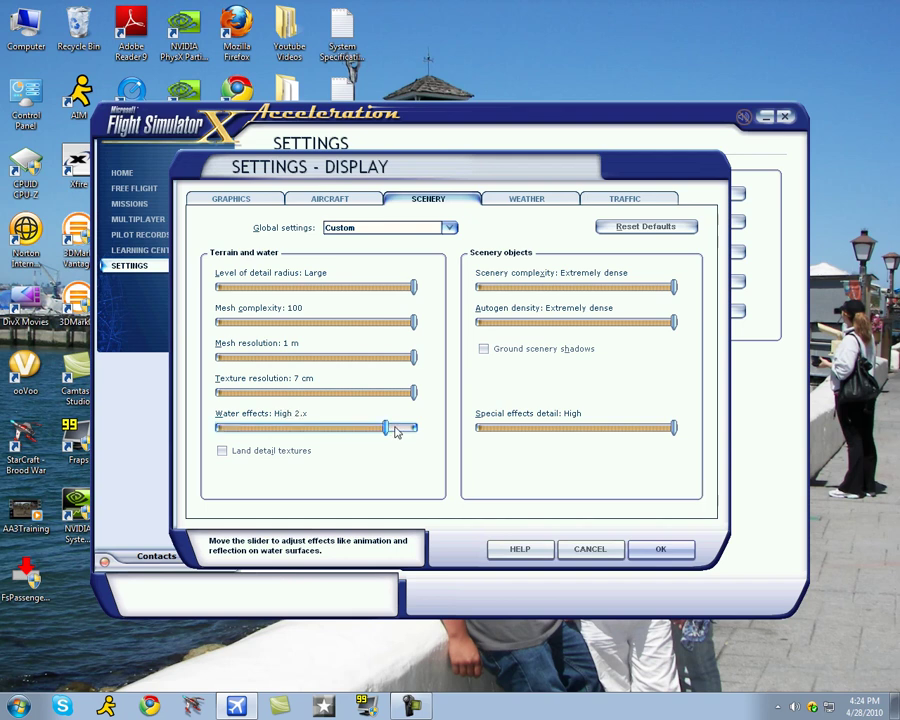
Step: Try scenery complexity and autogen density at Very dense, then Very sparse and None, restoring both to Extremely dense and special effects detail to High
click(625, 293)
click(648, 327)
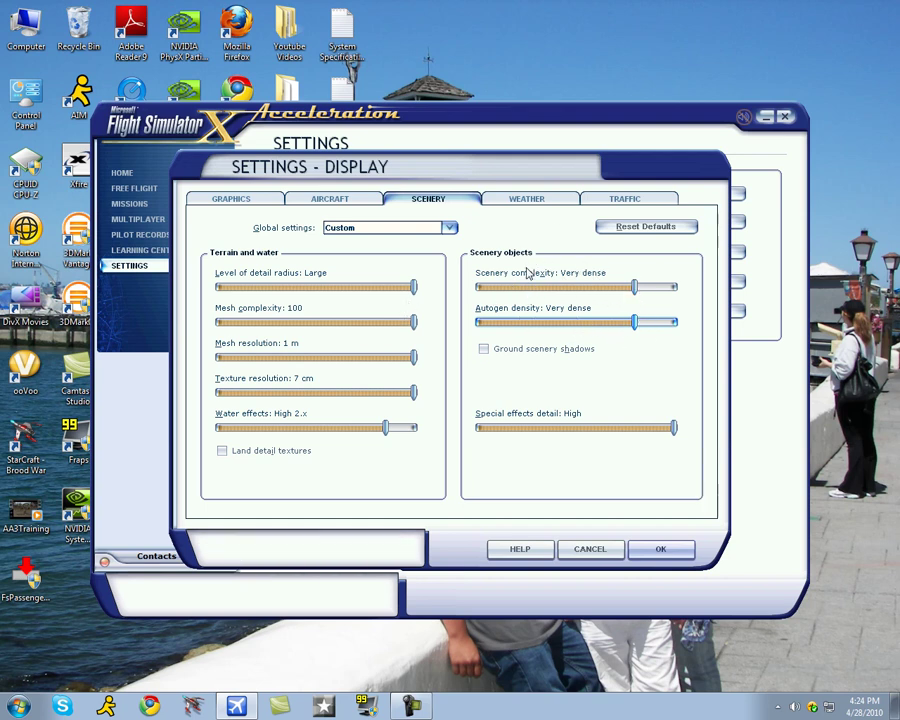
click(478, 287)
click(479, 321)
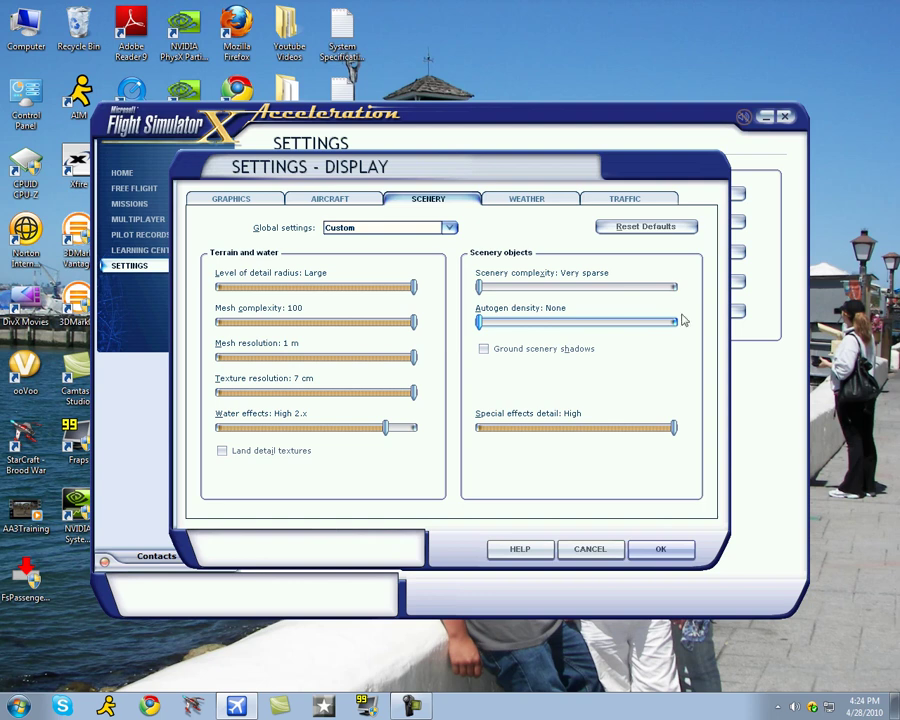
click(572, 432)
click(673, 427)
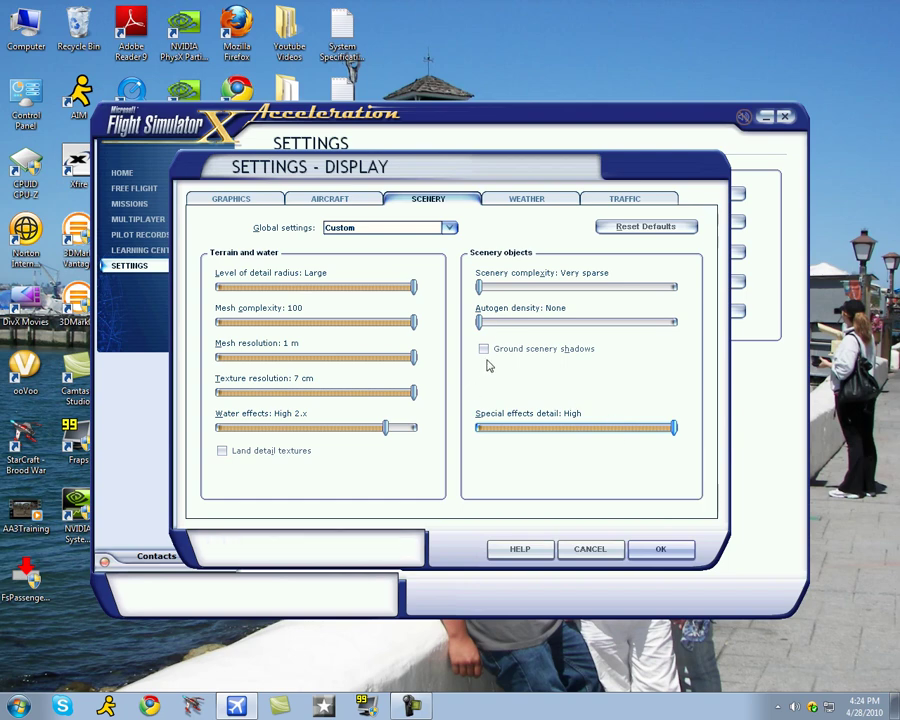
click(515, 202)
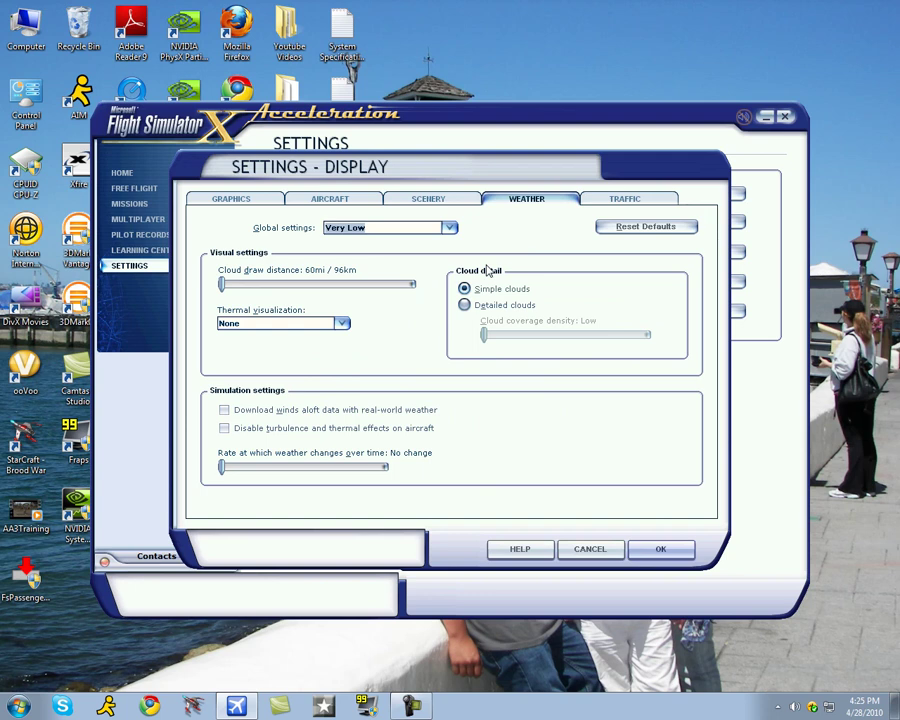
click(450, 201)
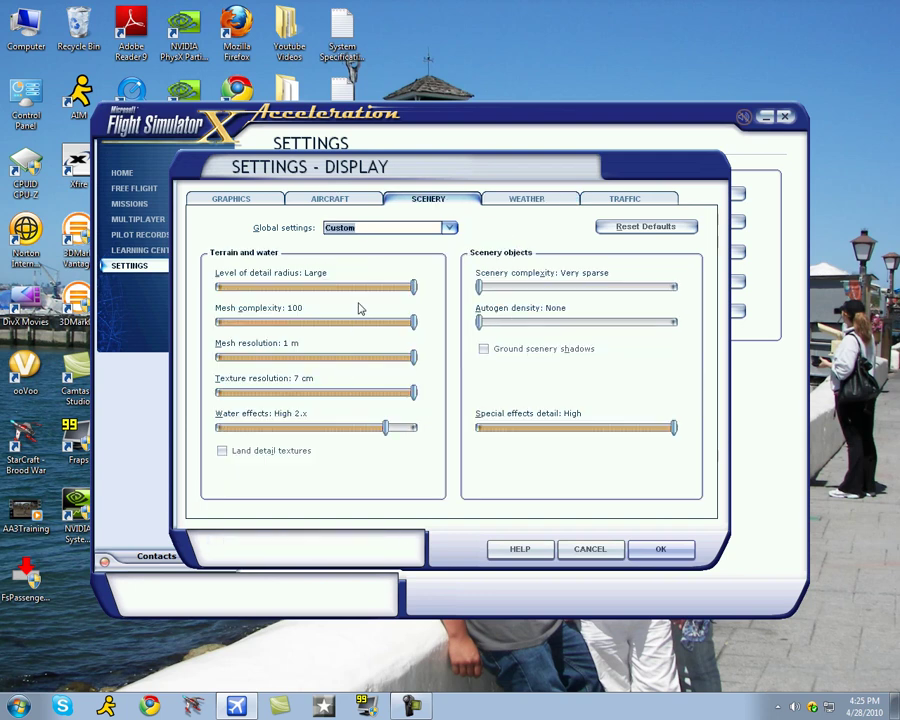
click(672, 288)
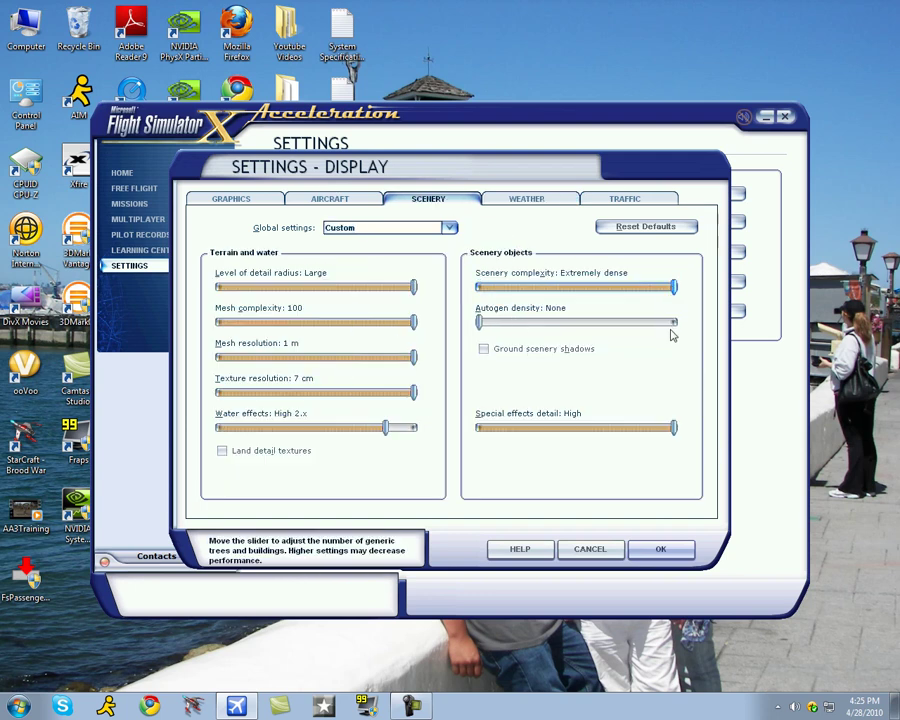
click(672, 322)
Step: In the weather settings, try detailed clouds with a different coverage density and switch back to simple clouds
click(530, 200)
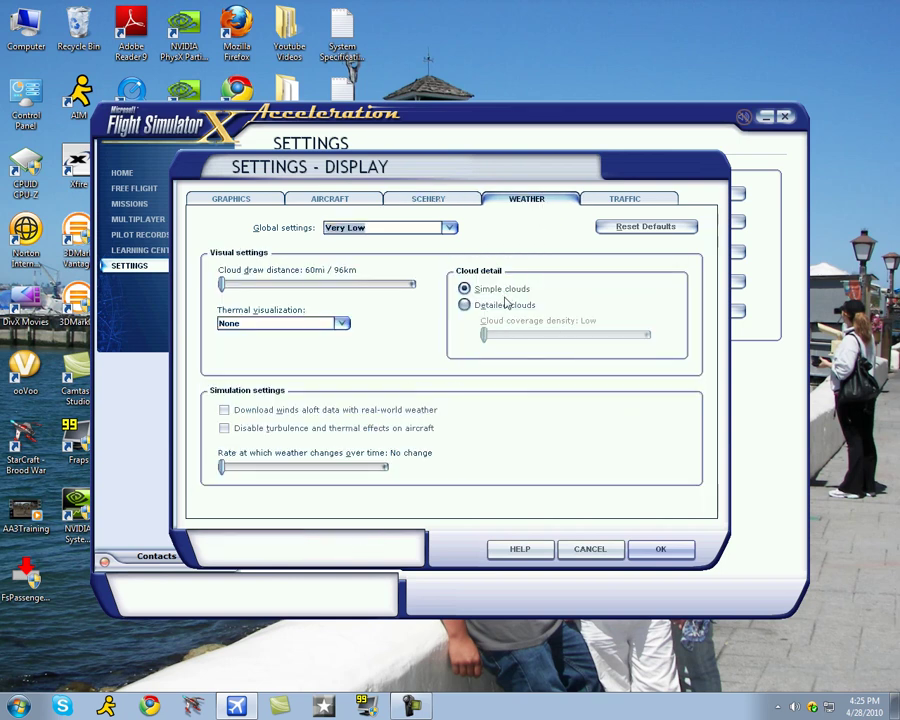
click(465, 304)
drag(484, 334, 215, 356)
click(498, 295)
click(450, 201)
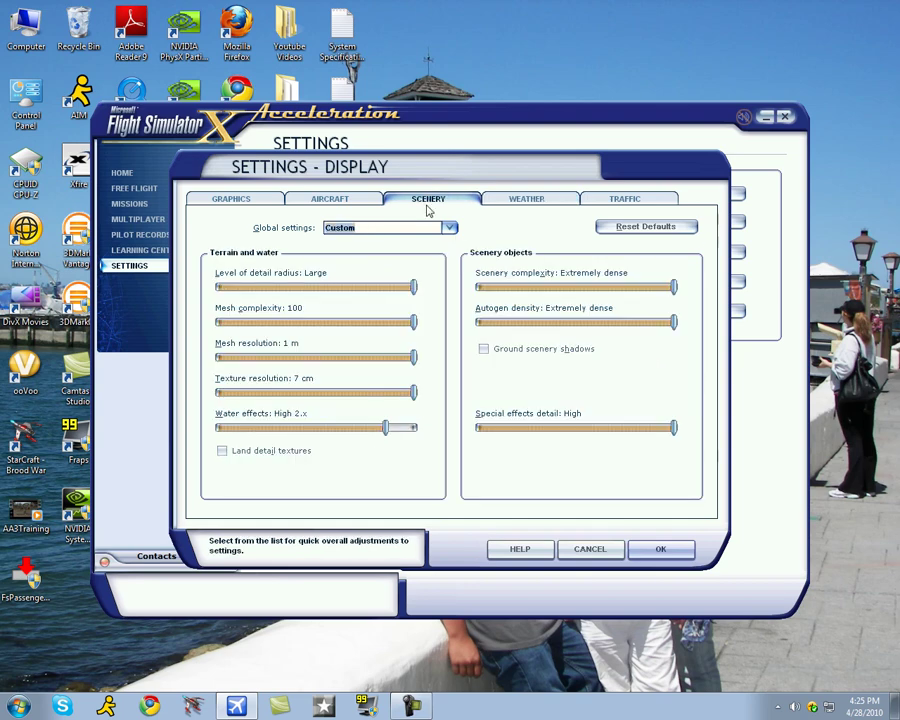
click(500, 199)
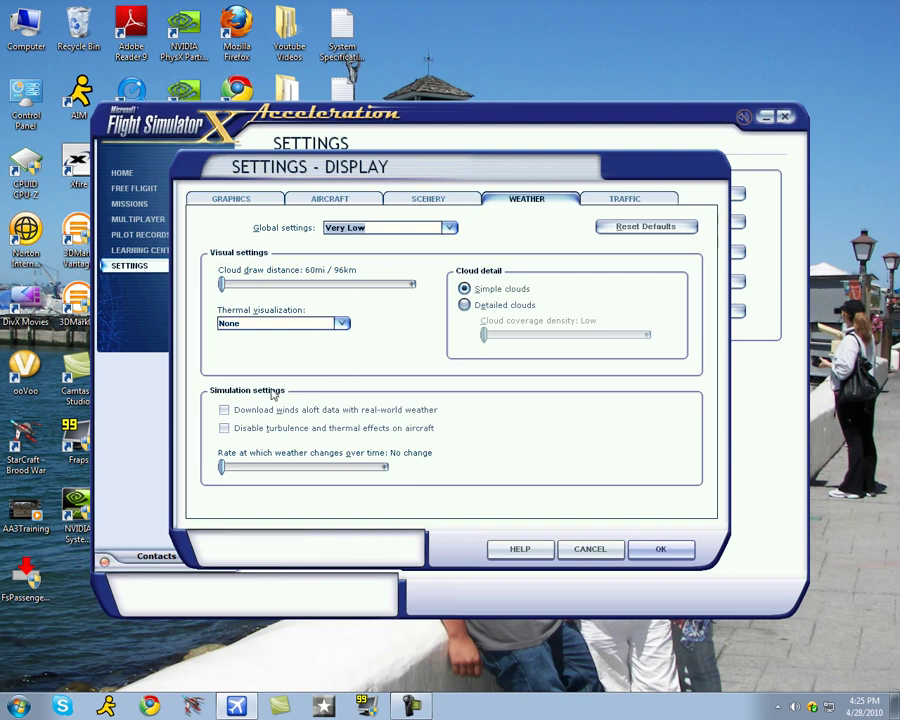
Step: In the traffic settings, try an airline traffic density of 46% and return it to 0
click(619, 203)
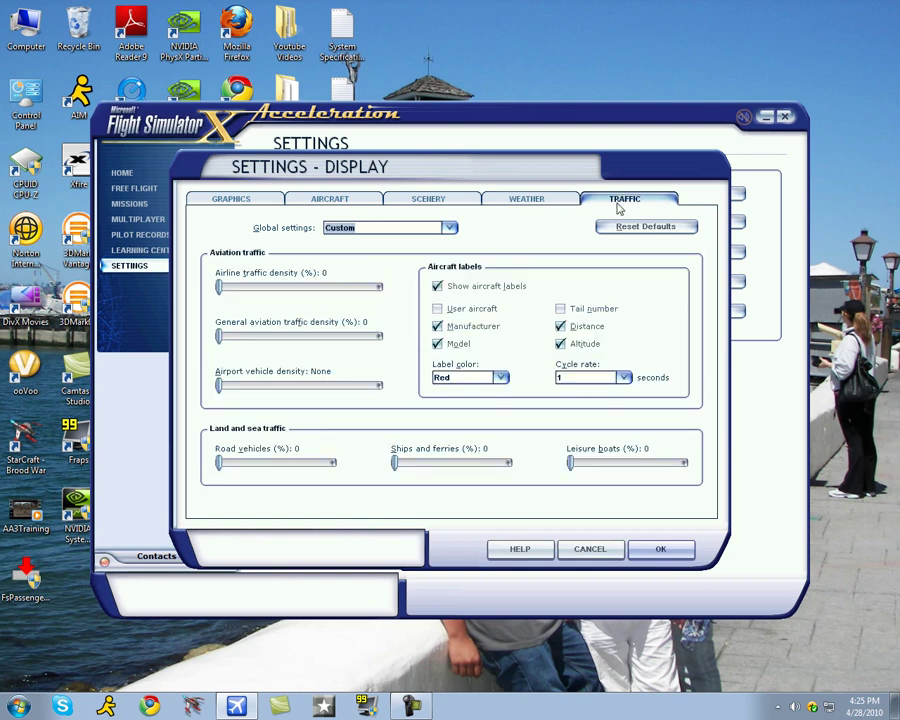
click(292, 288)
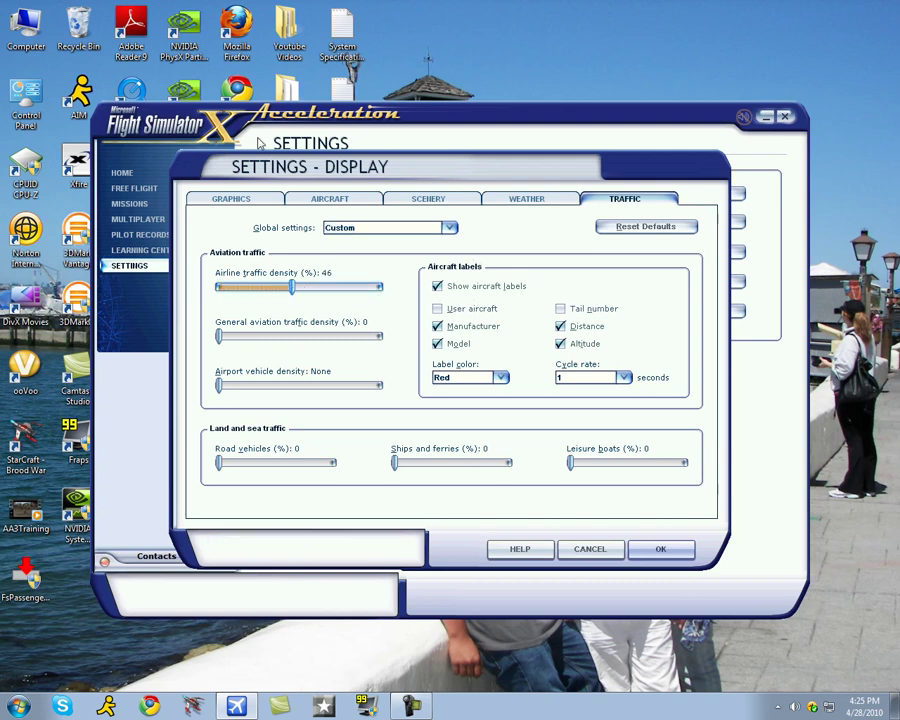
click(217, 289)
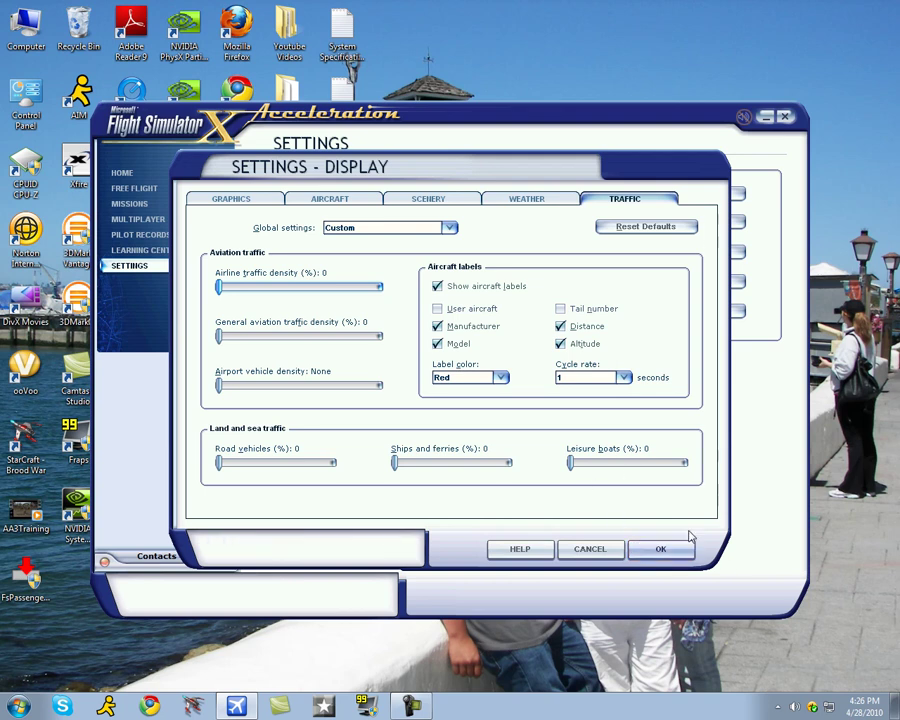
Step: In the graphics settings, change the filtering to Trilinear and the global texture resolution to High
click(257, 200)
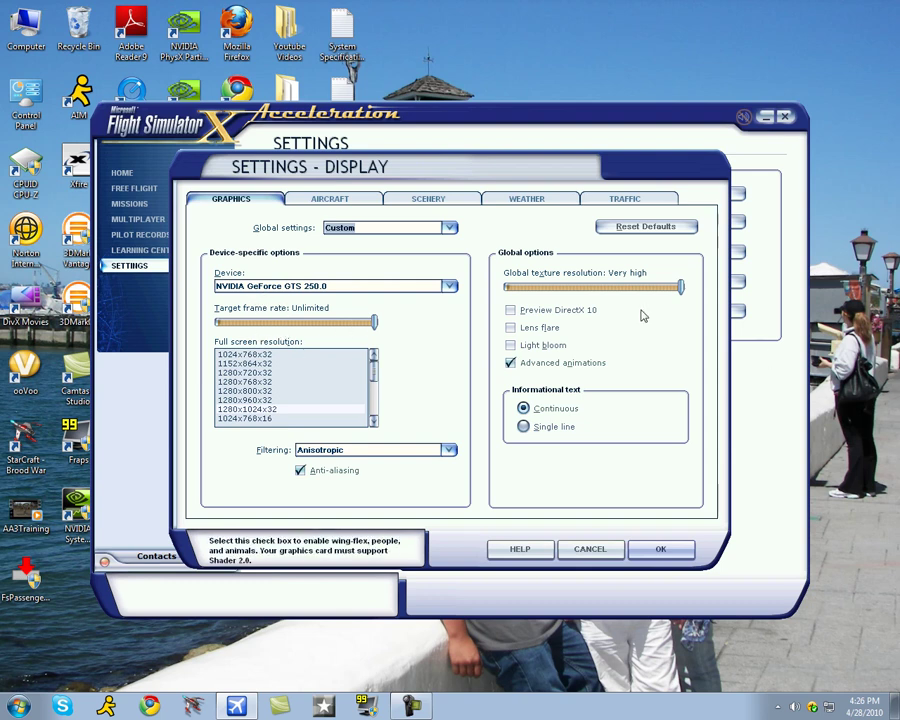
click(392, 450)
click(347, 478)
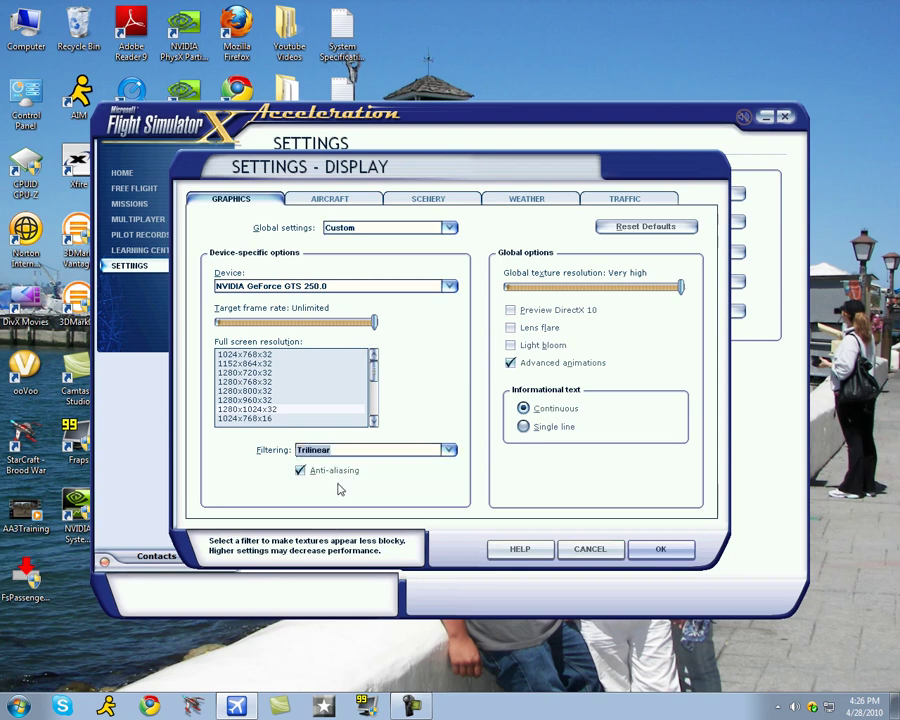
drag(680, 287, 637, 287)
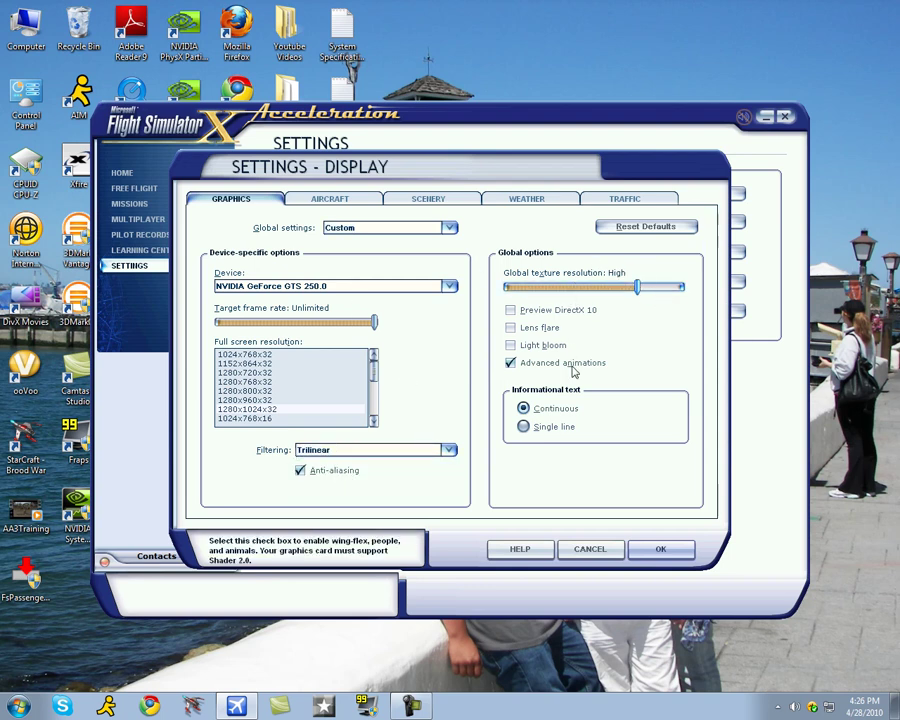
Step: In the scenery settings, set level of detail radius to Medium, mesh complexity to 80, mesh resolution to 10 m and texture resolution to 30 cm
click(352, 199)
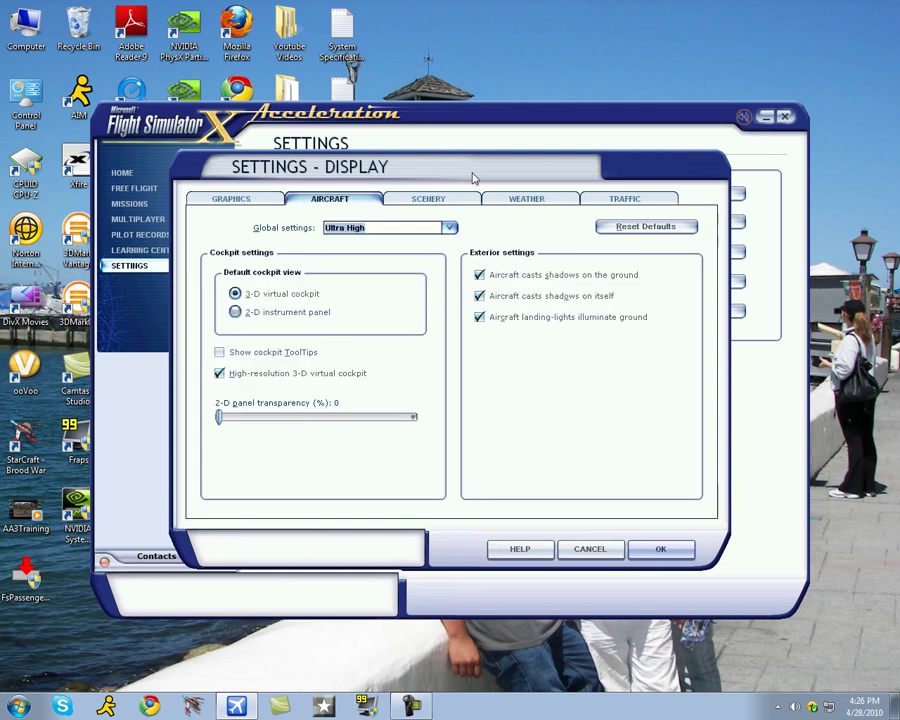
click(444, 199)
click(333, 287)
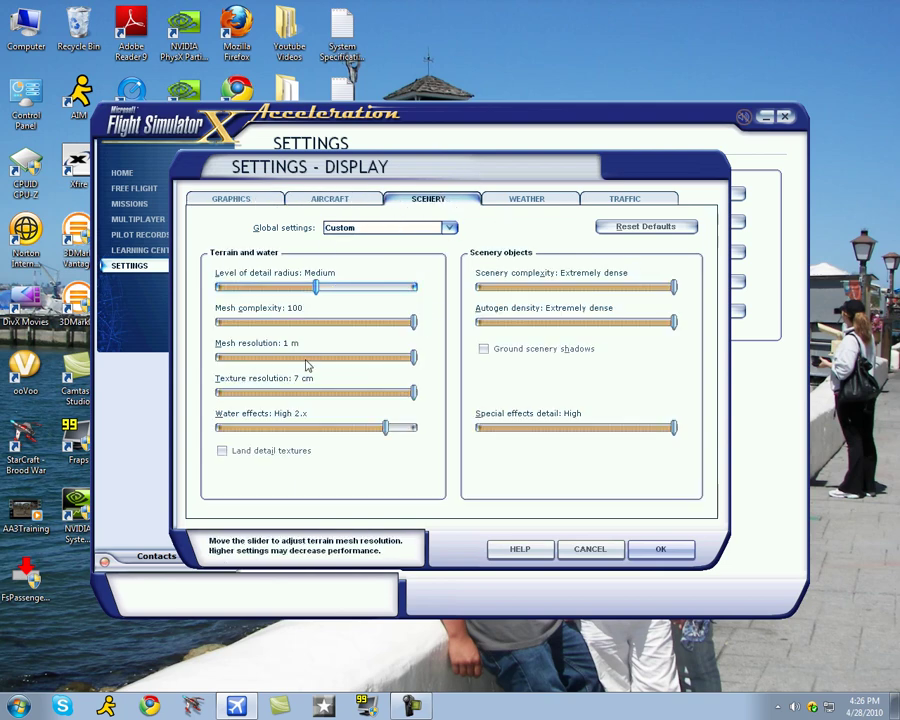
drag(405, 322, 346, 367)
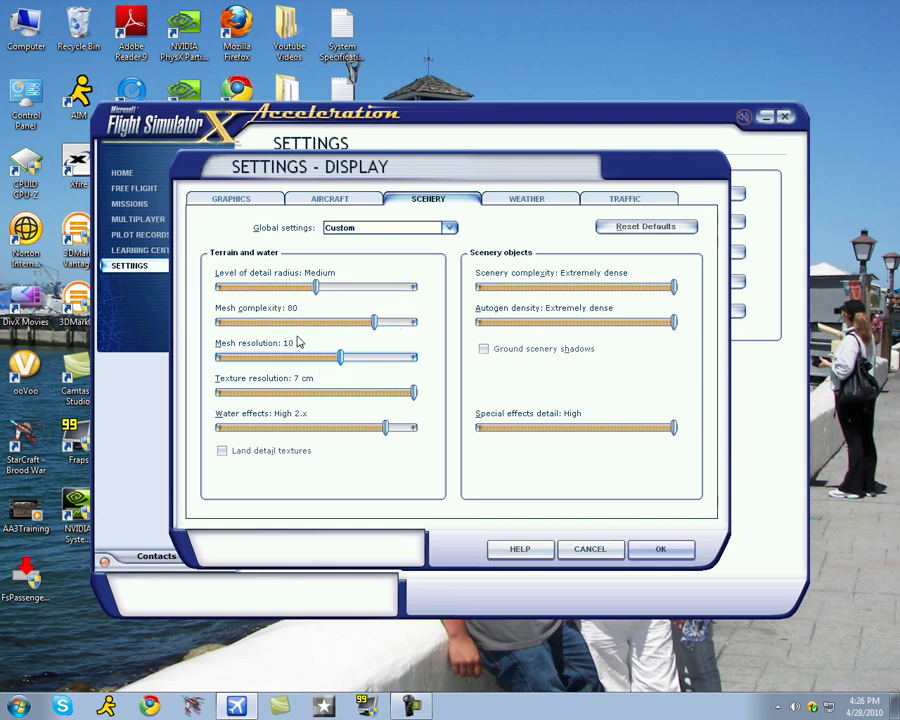
click(366, 393)
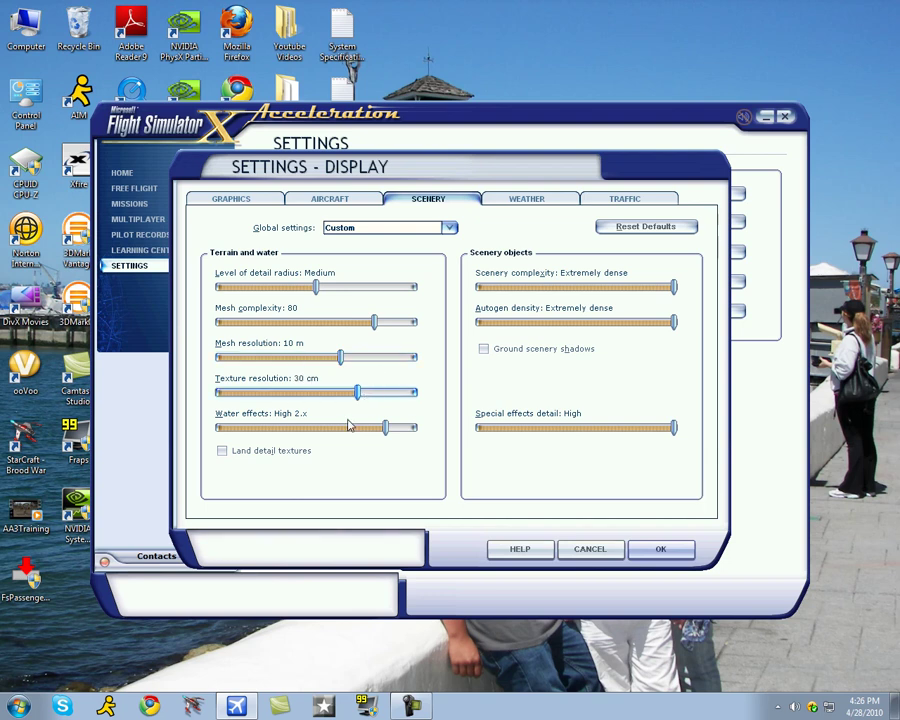
Step: Lower the water effects to Low 2.x, scenery complexity to Very dense and autogen density to Dense
click(336, 429)
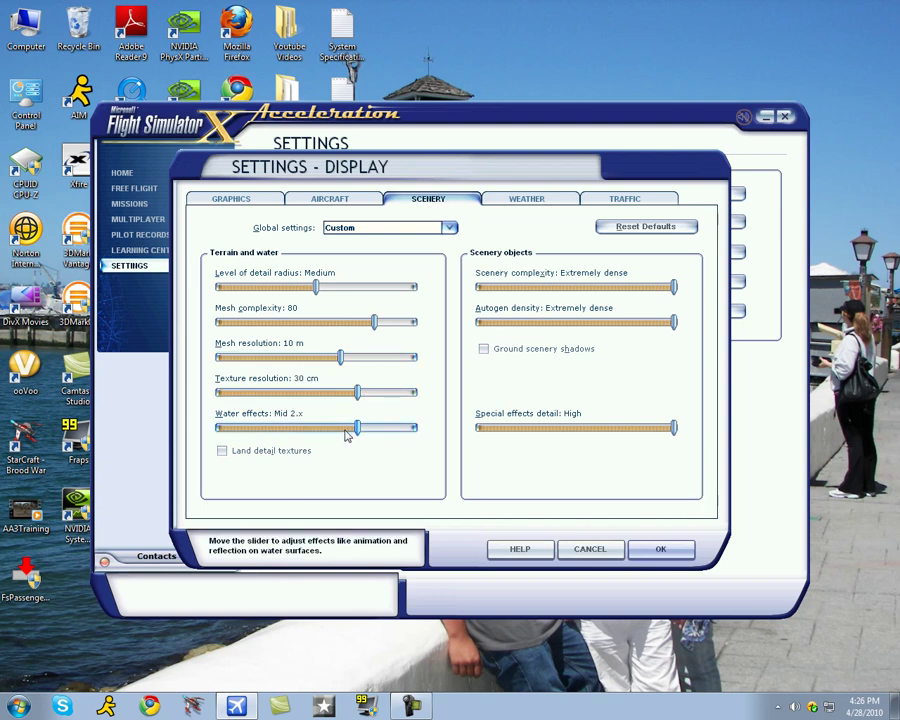
click(333, 430)
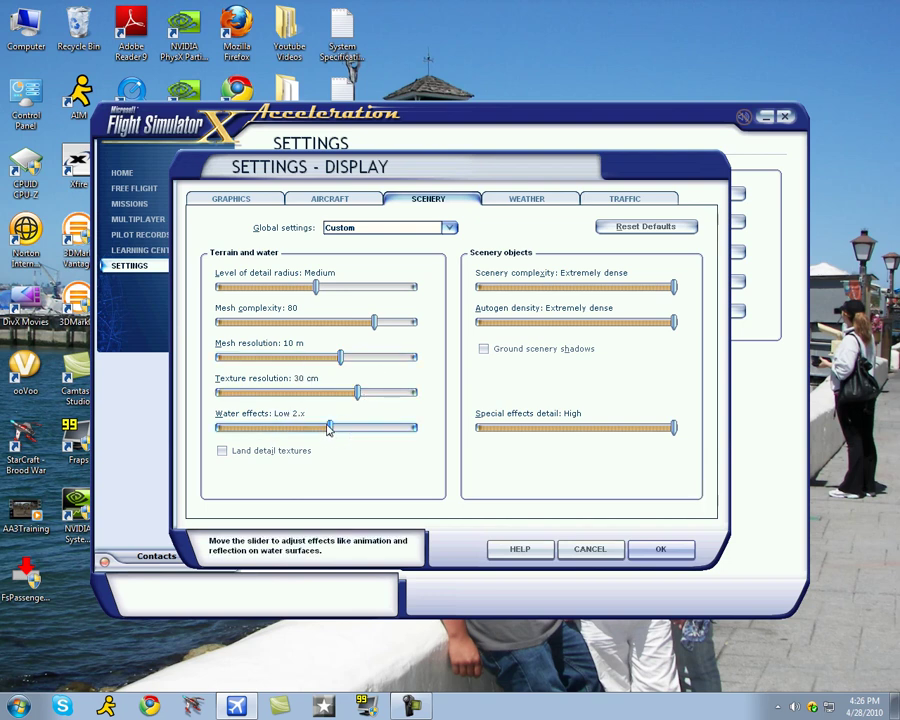
click(633, 288)
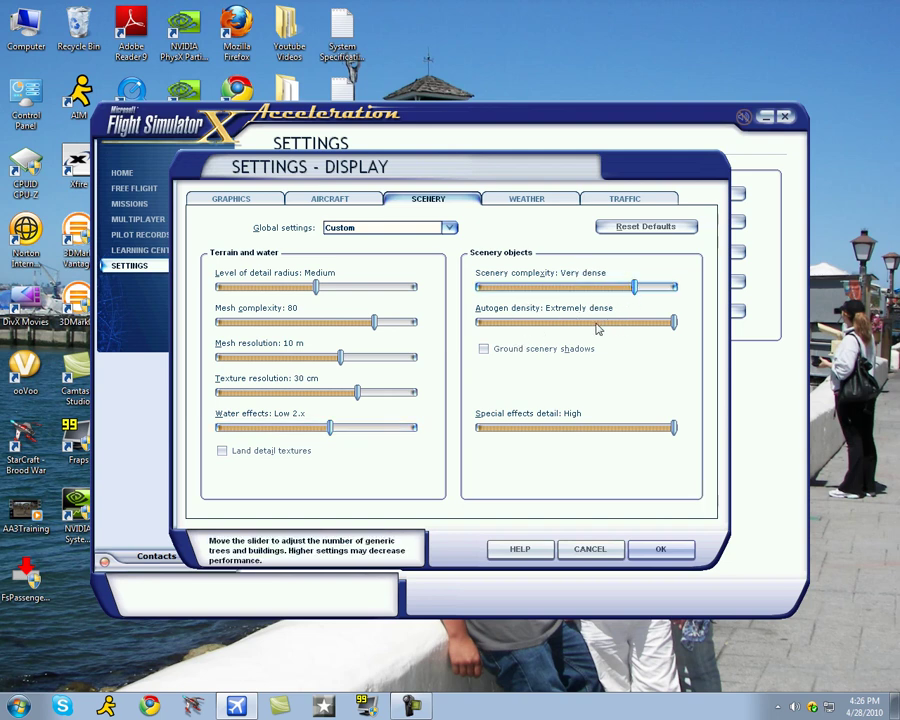
click(597, 323)
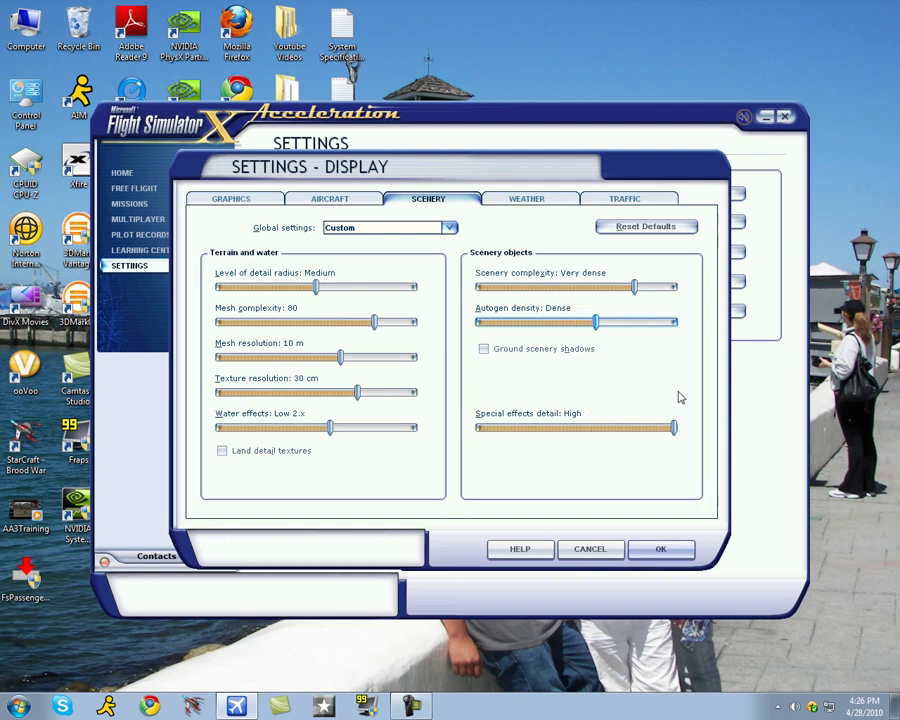
Step: Review the weather, traffic, scenery and aircraft display settings
click(557, 203)
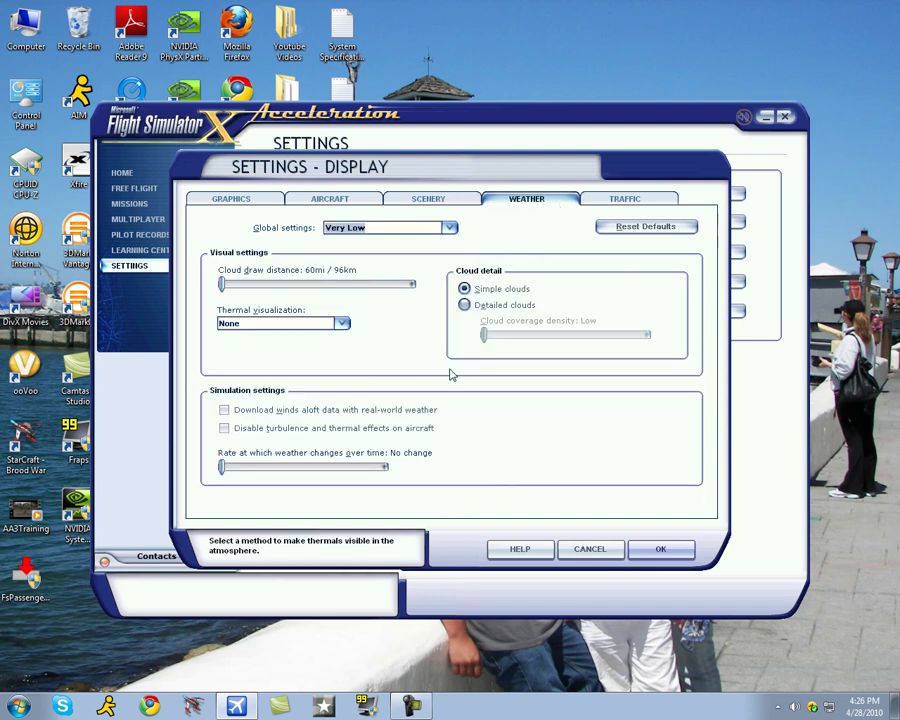
click(645, 200)
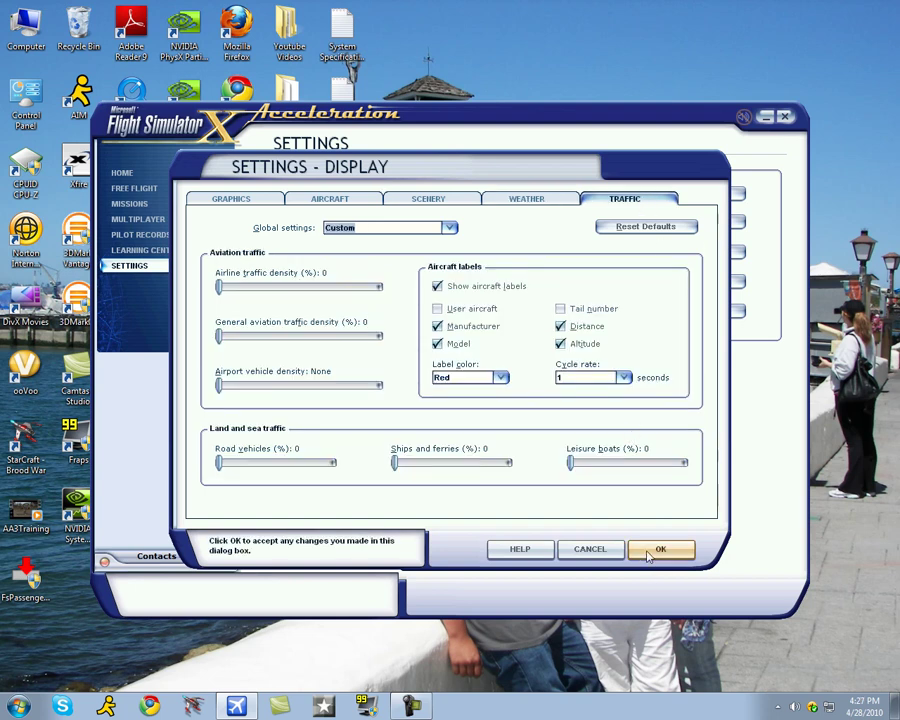
click(555, 202)
click(465, 203)
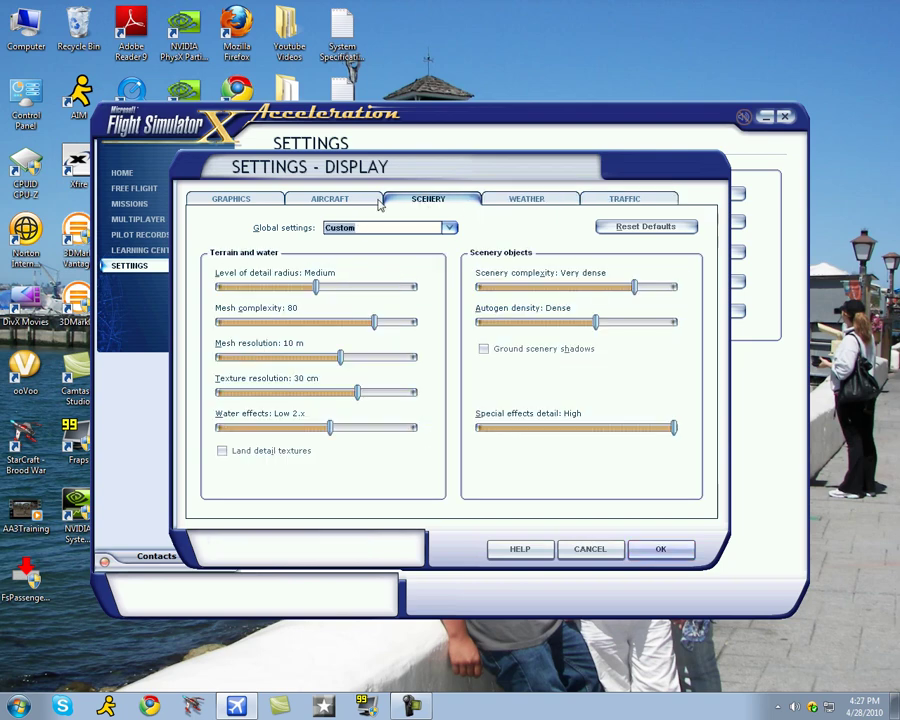
click(347, 200)
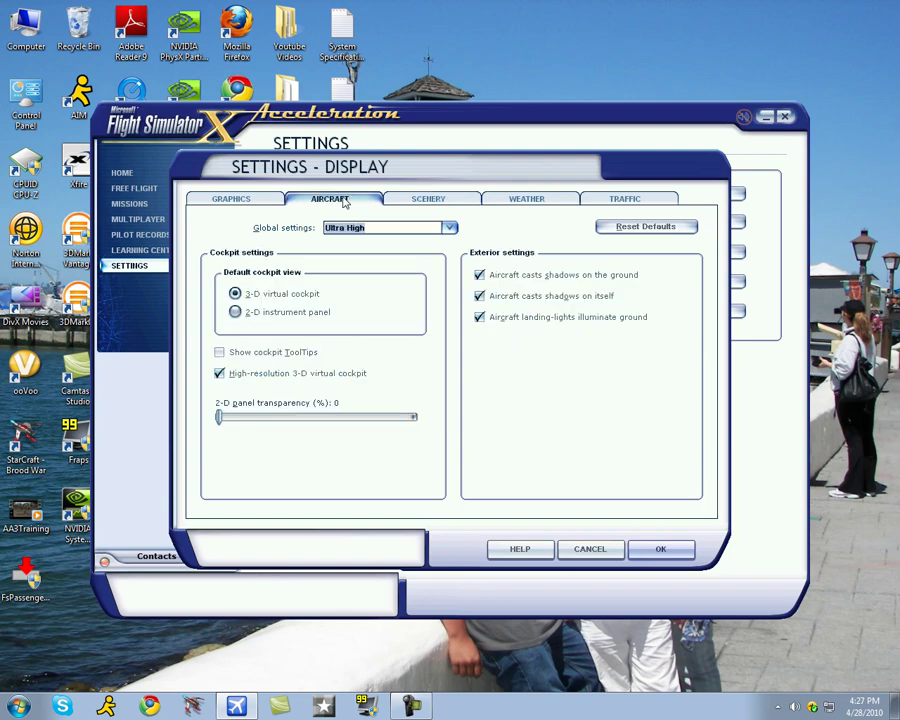
Step: In the graphics settings, set the global texture resolution to Very high and the filtering to Anisotropic
click(258, 200)
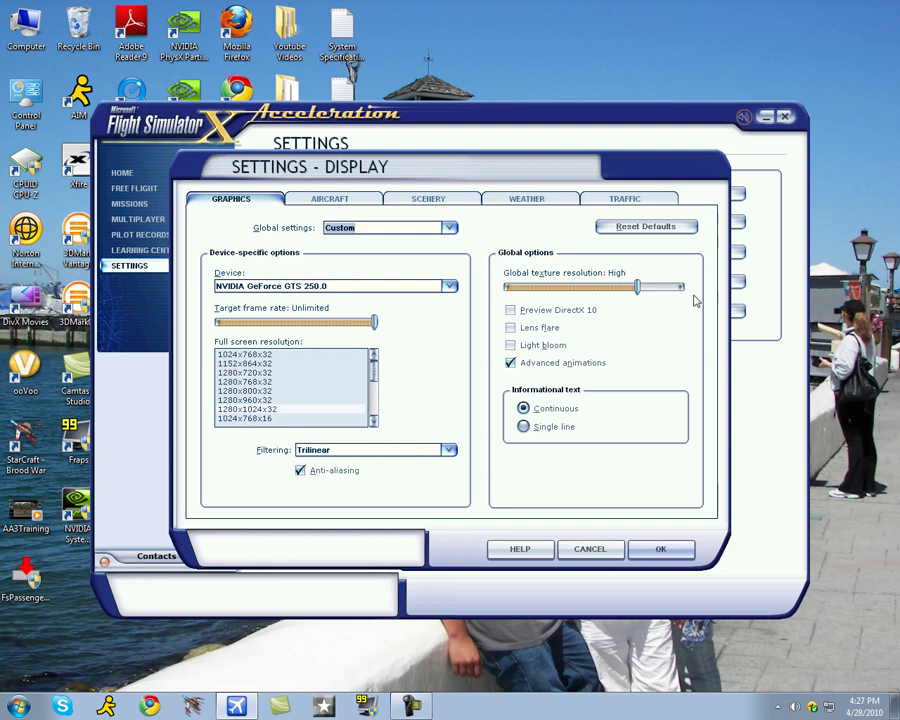
click(639, 290)
drag(641, 295, 682, 290)
click(422, 452)
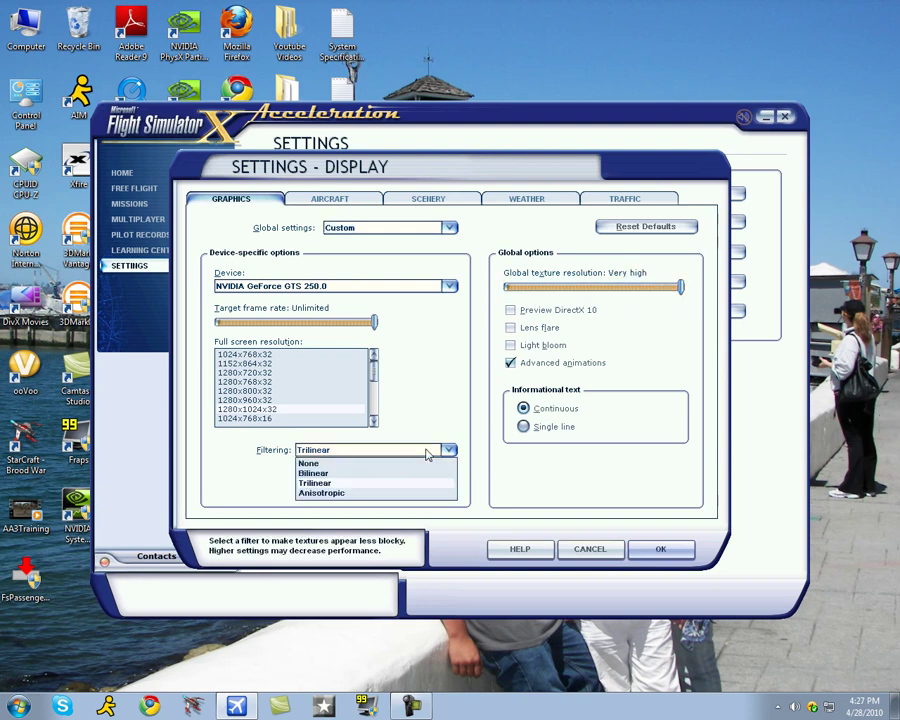
click(381, 494)
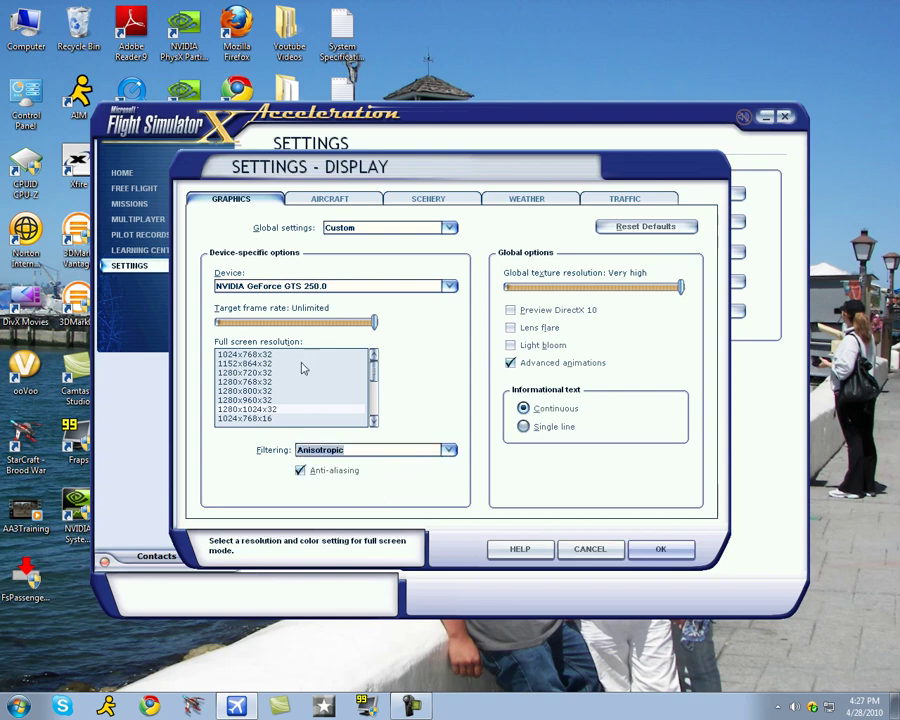
Step: In the scenery settings, raise scenery complexity and autogen density to Extremely dense
click(355, 203)
click(449, 197)
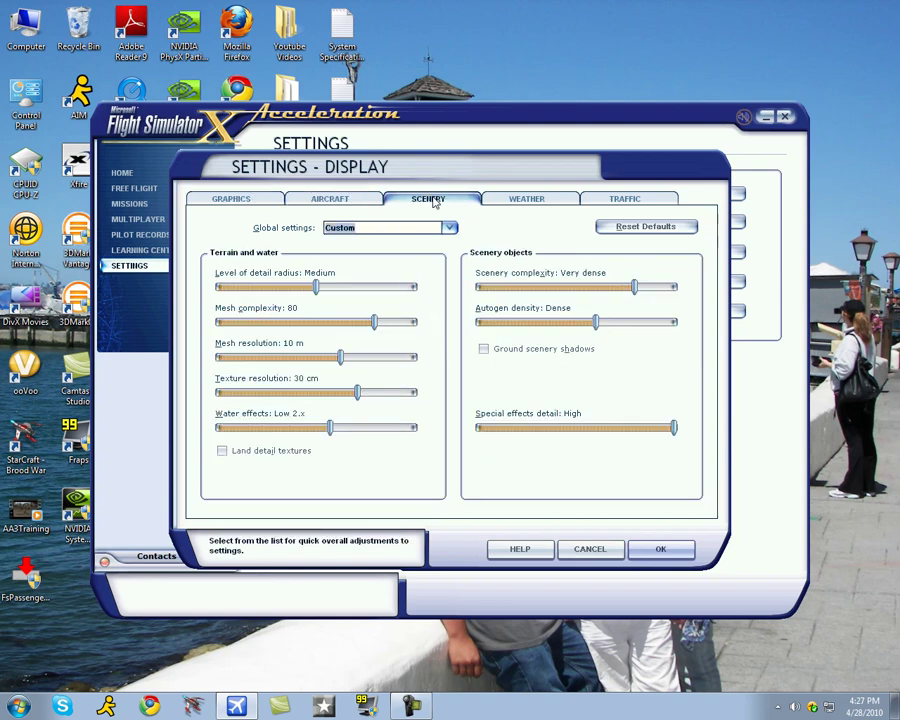
drag(634, 286, 675, 286)
drag(596, 321, 673, 321)
Step: Set level of detail radius to Large, mesh complexity to 100, mesh resolution to 1 m, texture resolution to 7 cm and water effects to Max 2.x
drag(316, 287, 413, 287)
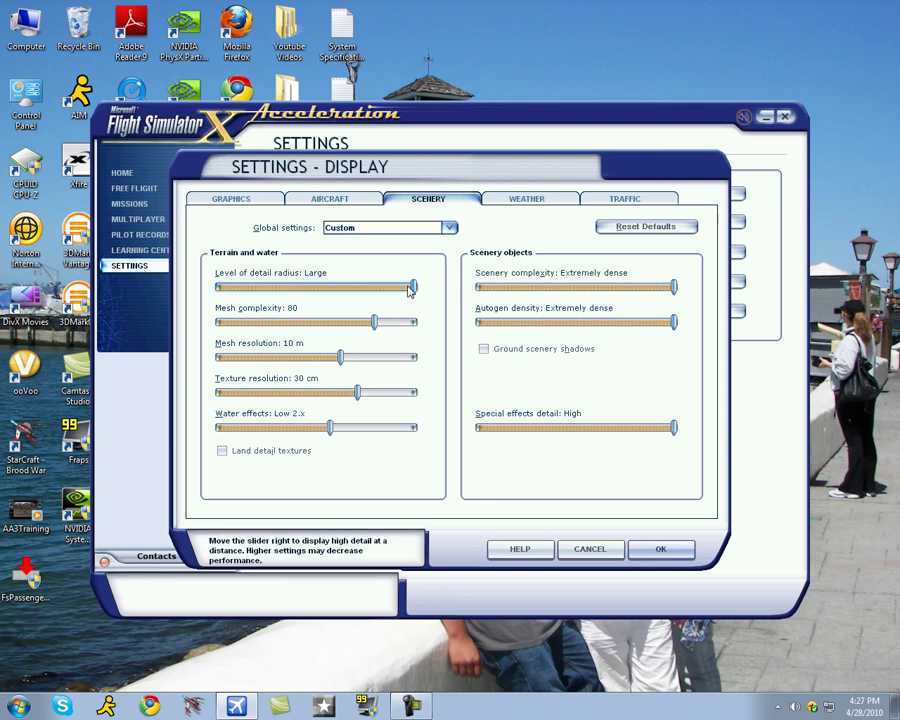
click(414, 321)
click(414, 356)
click(414, 392)
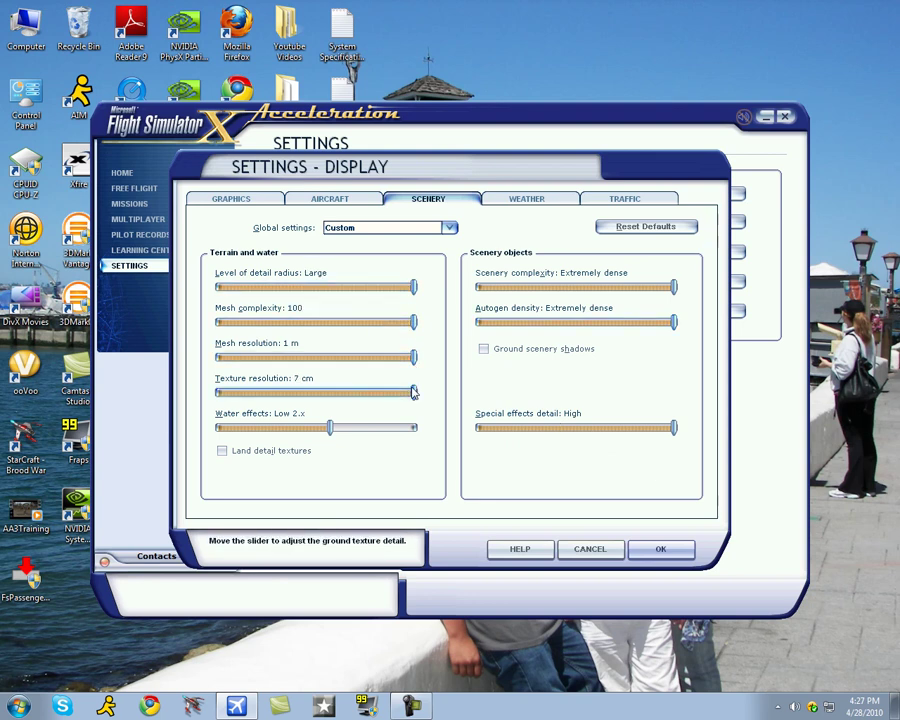
click(414, 428)
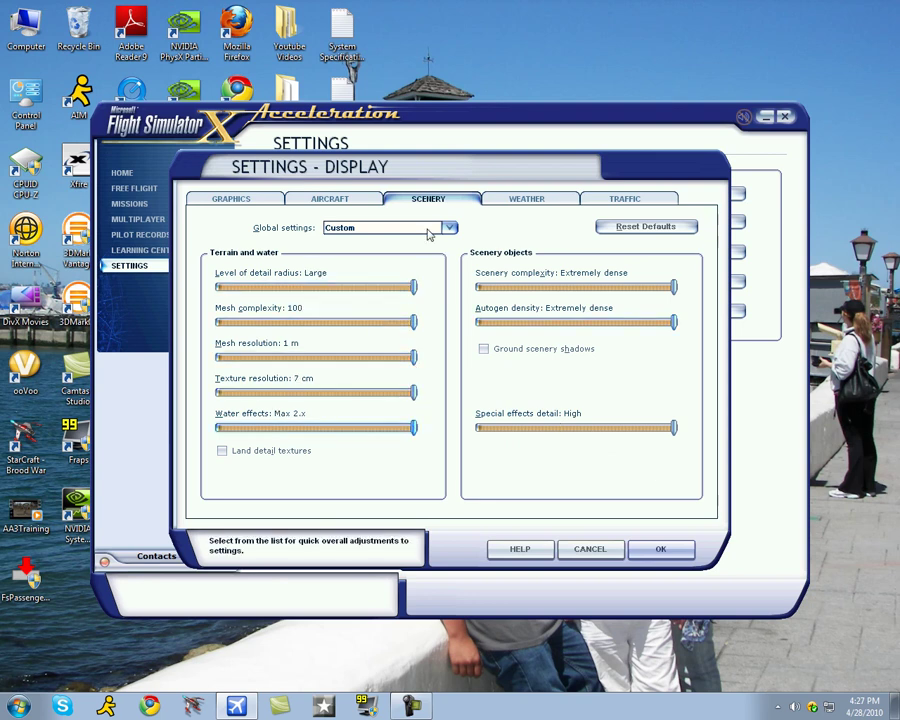
Step: Review the weather and traffic display settings once more
click(505, 201)
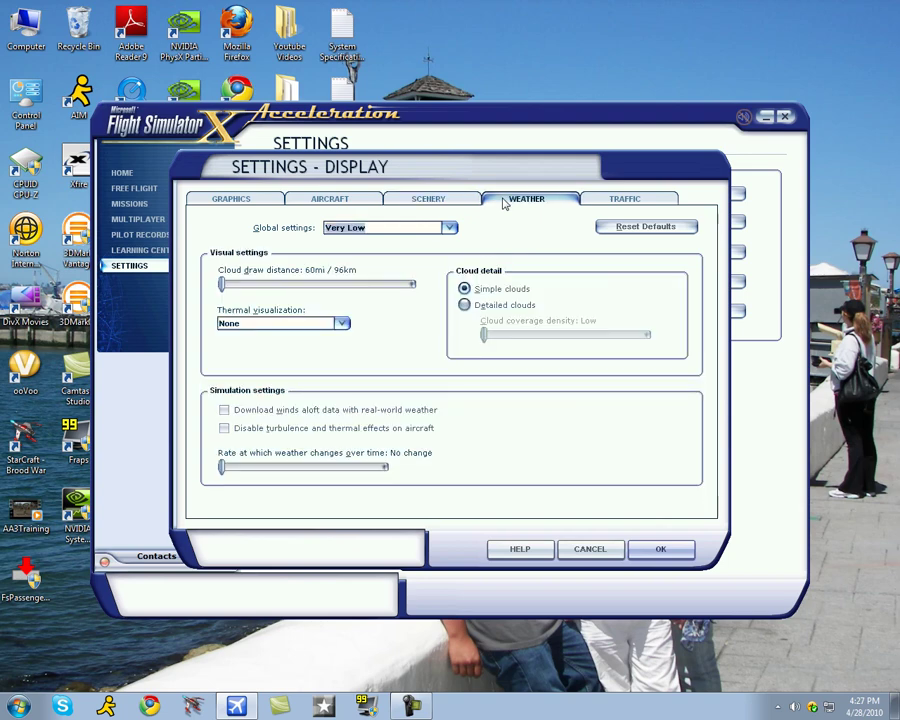
click(646, 201)
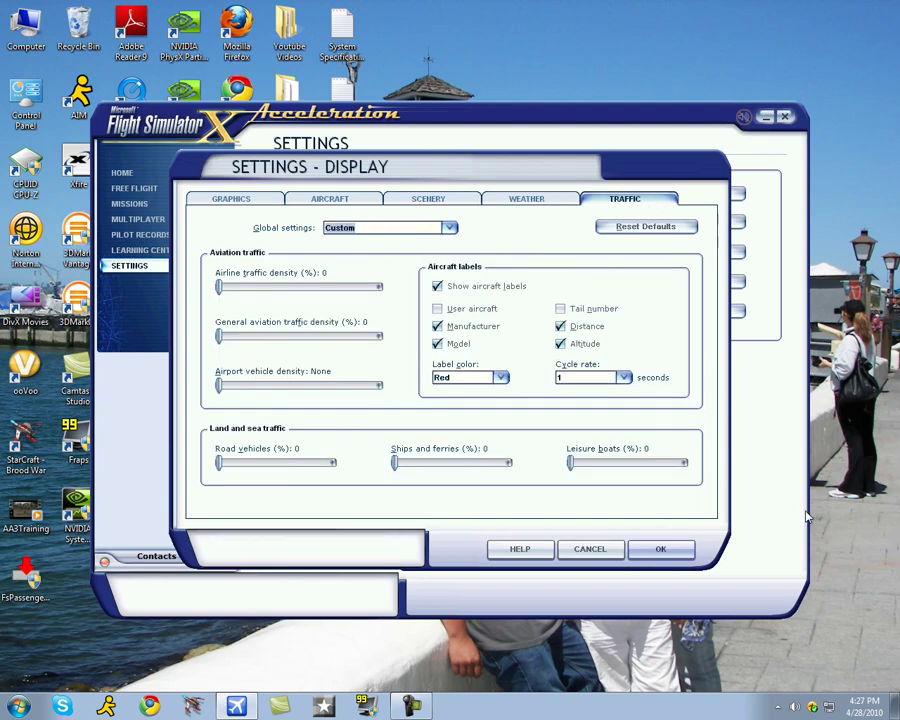